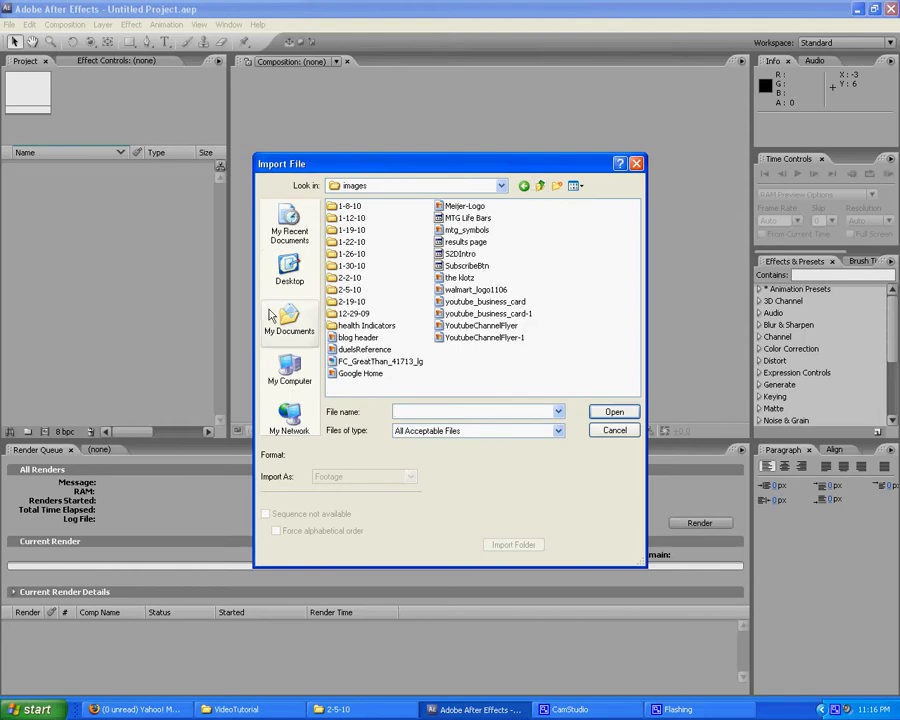
- Import RafiqVsFullWhiteHighlights.aaf from the 2-5-10 folder inside the YoutubeKP ae projects folder
{"action": "left_click", "coordinate": [540, 186]}
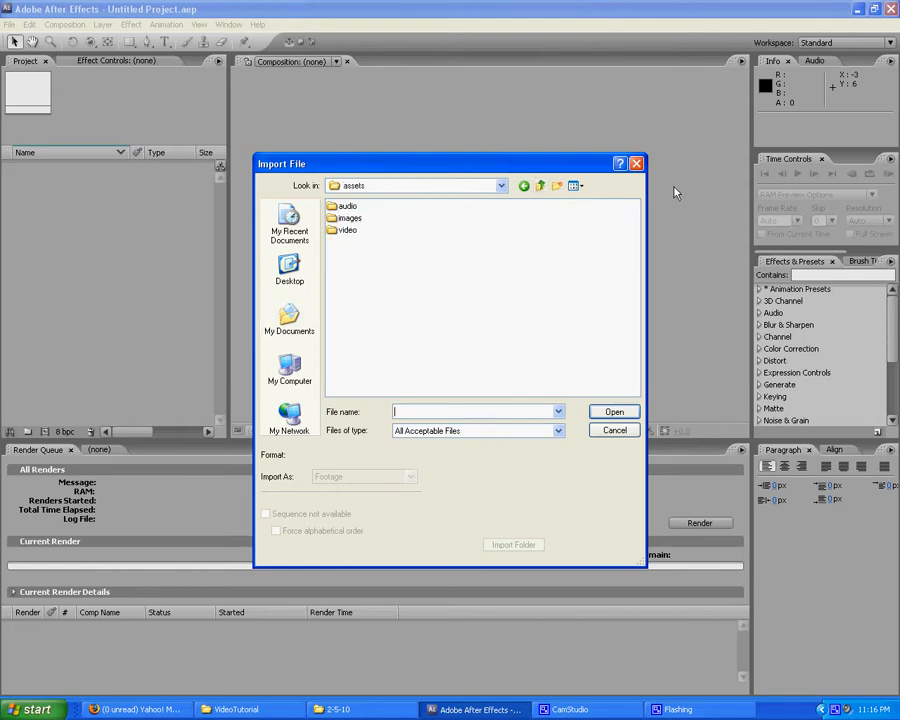
{"action": "left_click", "coordinate": [540, 186]}
{"action": "left_click", "coordinate": [358, 206]}
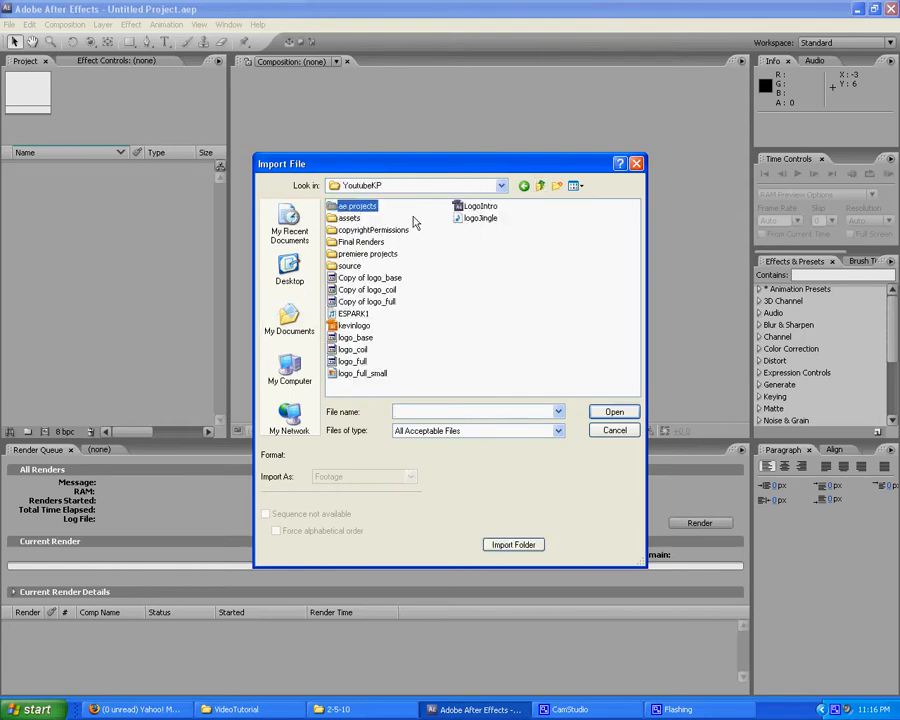
{"action": "key", "text": "Return"}
{"action": "double_click", "coordinate": [334, 327]}
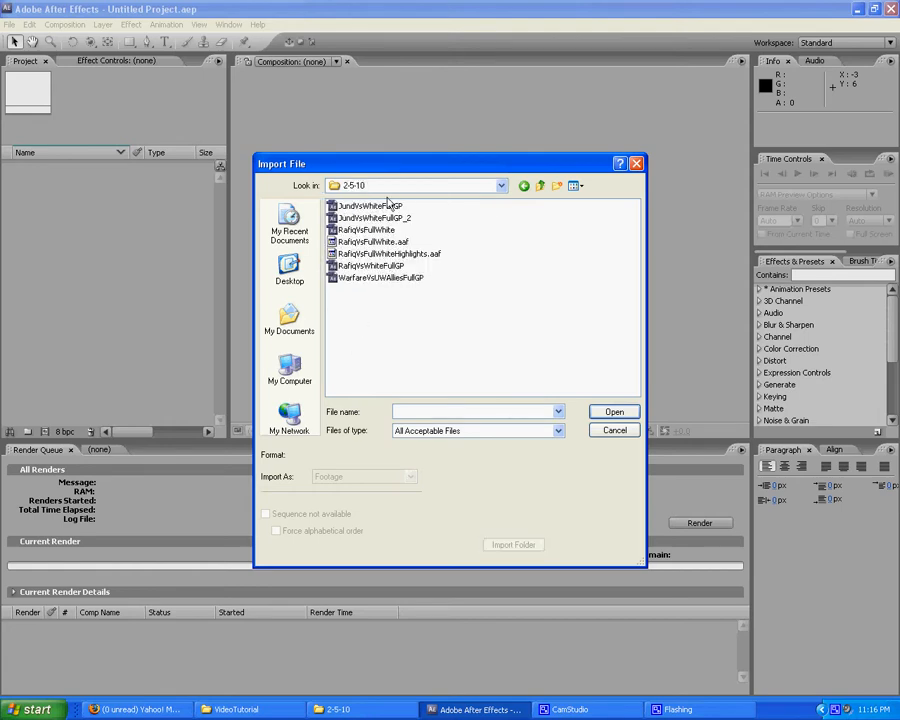
{"action": "left_click", "coordinate": [352, 255]}
{"action": "left_click", "coordinate": [614, 411]}
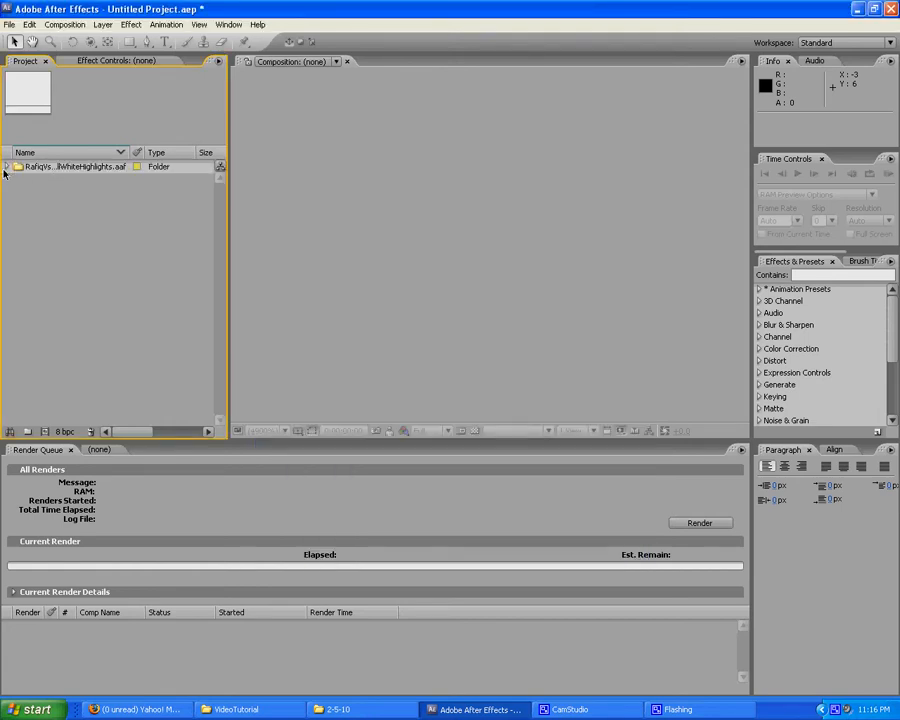
- Open the Sequence 01 composition from the imported AAF folder and preview its card images at several points in the timeline
{"action": "left_click", "coordinate": [17, 170]}
{"action": "left_click", "coordinate": [7, 166]}
{"action": "scroll", "coordinate": [211, 210], "scroll_direction": "down", "scroll_amount": 3}
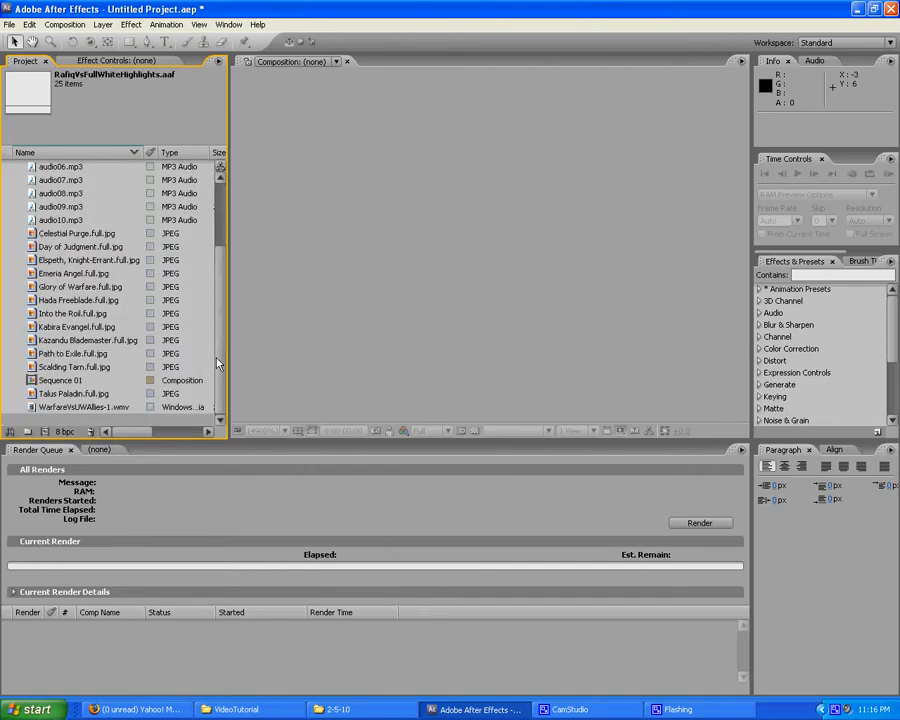
{"action": "scroll", "coordinate": [216, 200], "scroll_direction": "up", "scroll_amount": 3}
{"action": "scroll", "coordinate": [212, 250], "scroll_direction": "down", "scroll_amount": 3}
{"action": "double_click", "coordinate": [60, 380]}
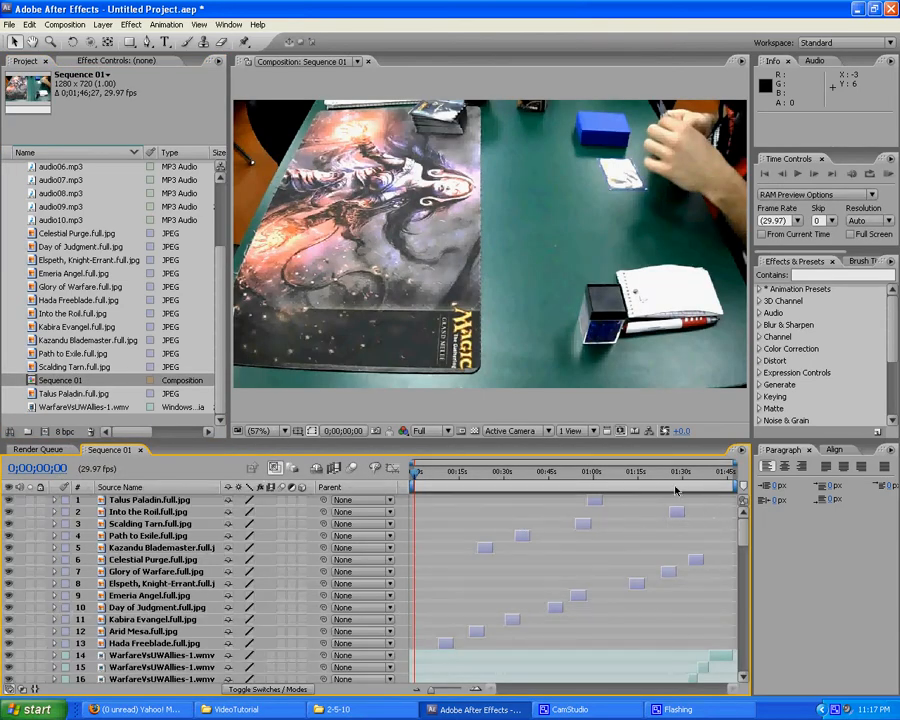
{"action": "left_click", "coordinate": [637, 476]}
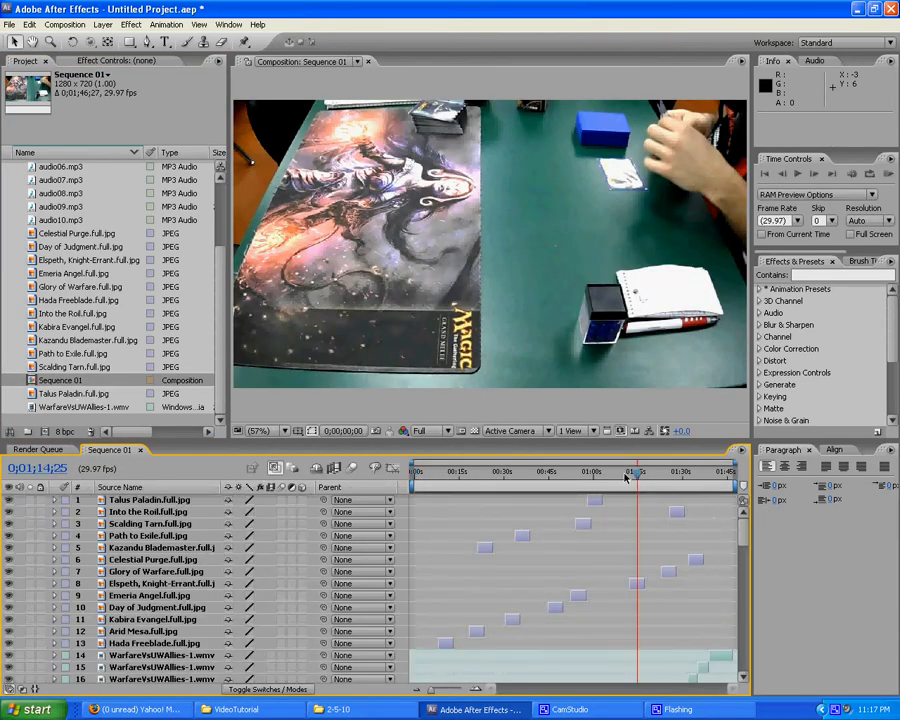
{"action": "left_click", "coordinate": [600, 476]}
{"action": "mouse_move", "coordinate": [745, 535]}
{"action": "left_mouse_down"}
{"action": "mouse_move", "coordinate": [742, 668]}
{"action": "mouse_move", "coordinate": [741, 514]}
{"action": "left_mouse_up"}
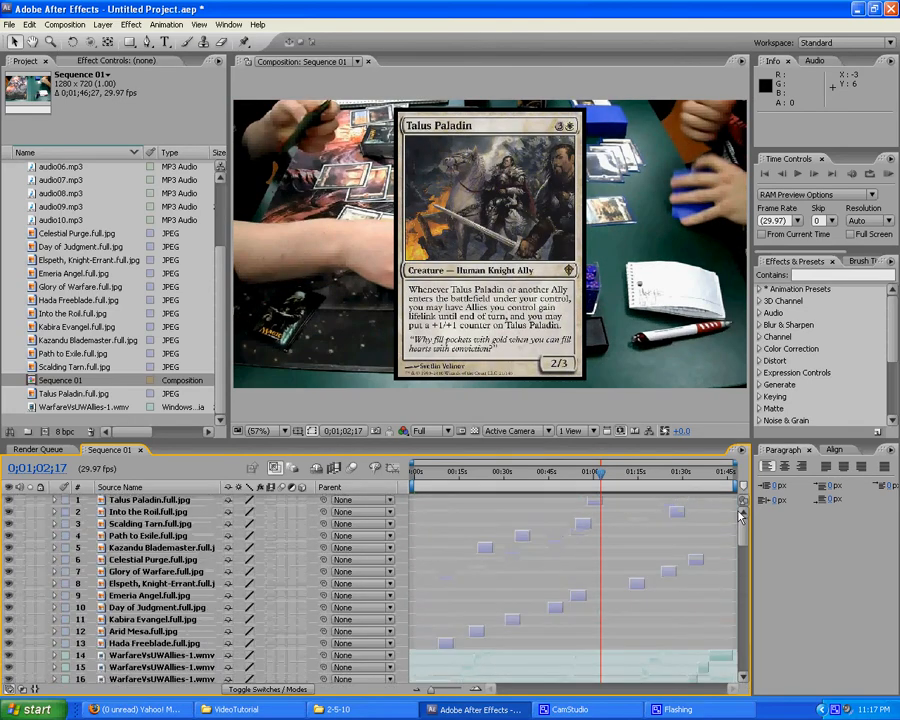
{"action": "left_click", "coordinate": [445, 485]}
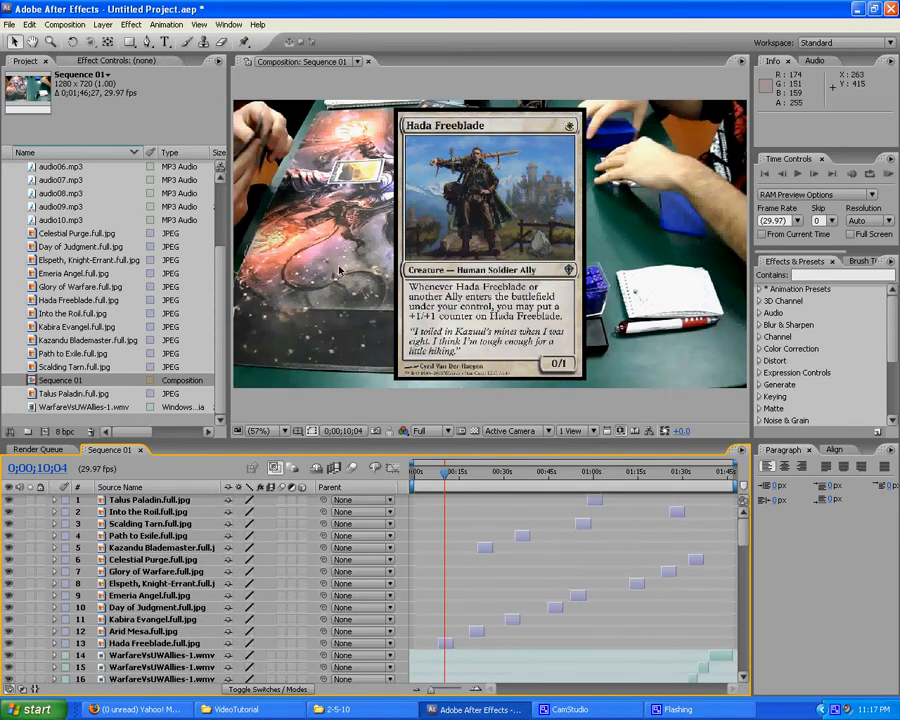
- Collapse the imported AAF folder and browse for a new import in the health Indicators folder under assets/images
{"action": "left_click_drag", "start_coordinate": [220, 289], "coordinate": [214, 180]}
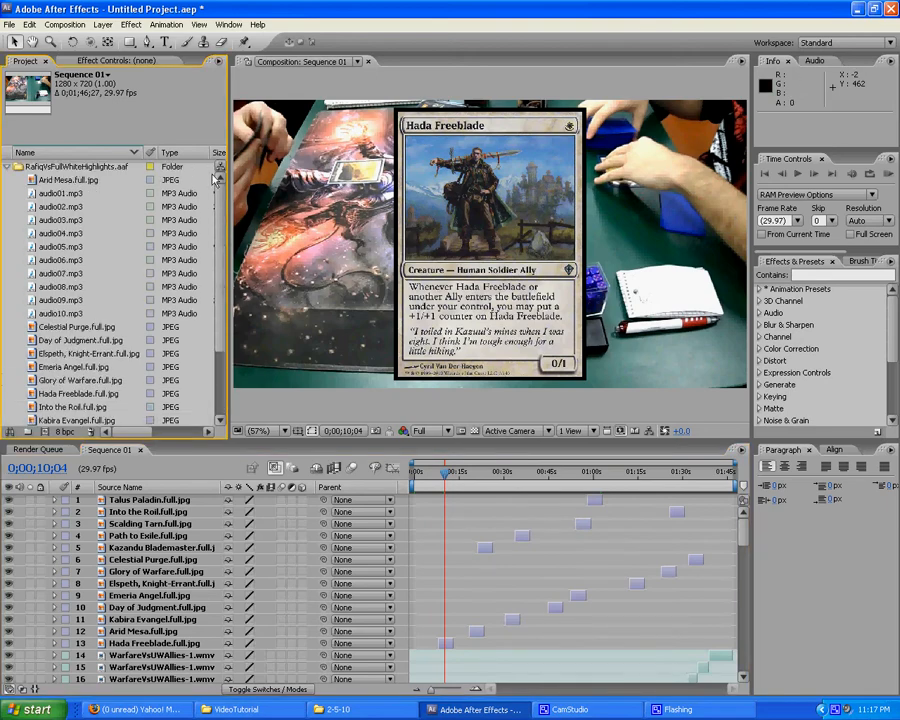
{"action": "left_click", "coordinate": [6, 167]}
{"action": "double_click", "coordinate": [67, 189]}
{"action": "left_click", "coordinate": [540, 186]}
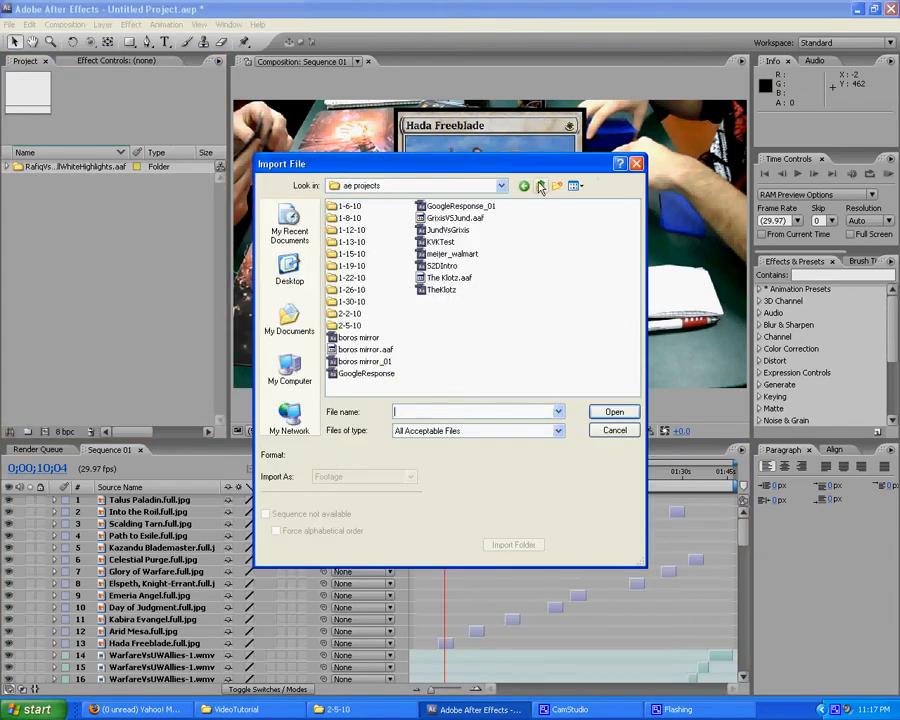
{"action": "left_click", "coordinate": [540, 186]}
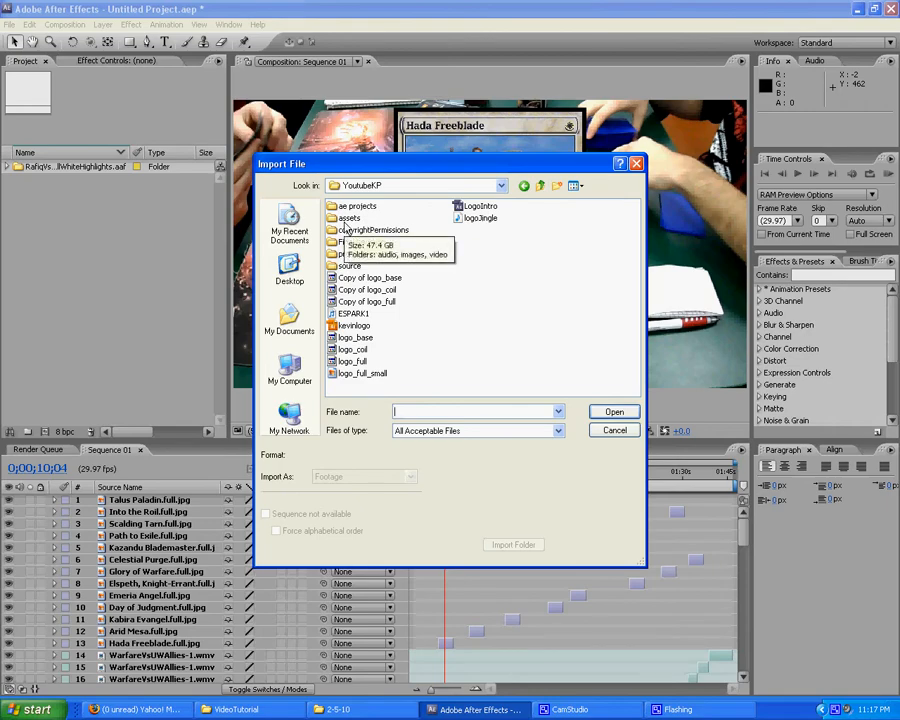
{"action": "double_click", "coordinate": [346, 221]}
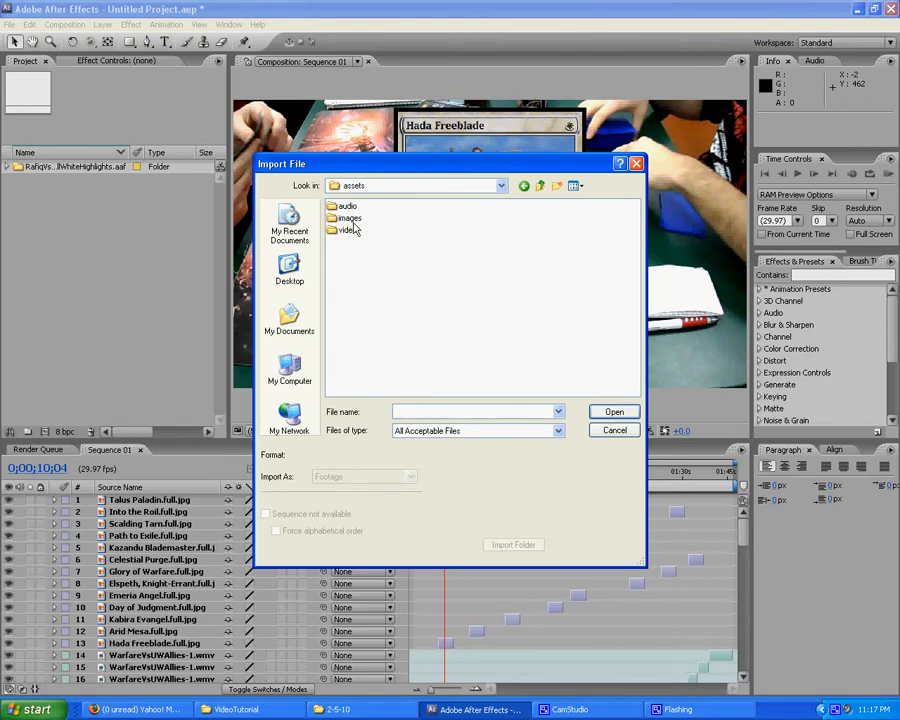
{"action": "double_click", "coordinate": [346, 219]}
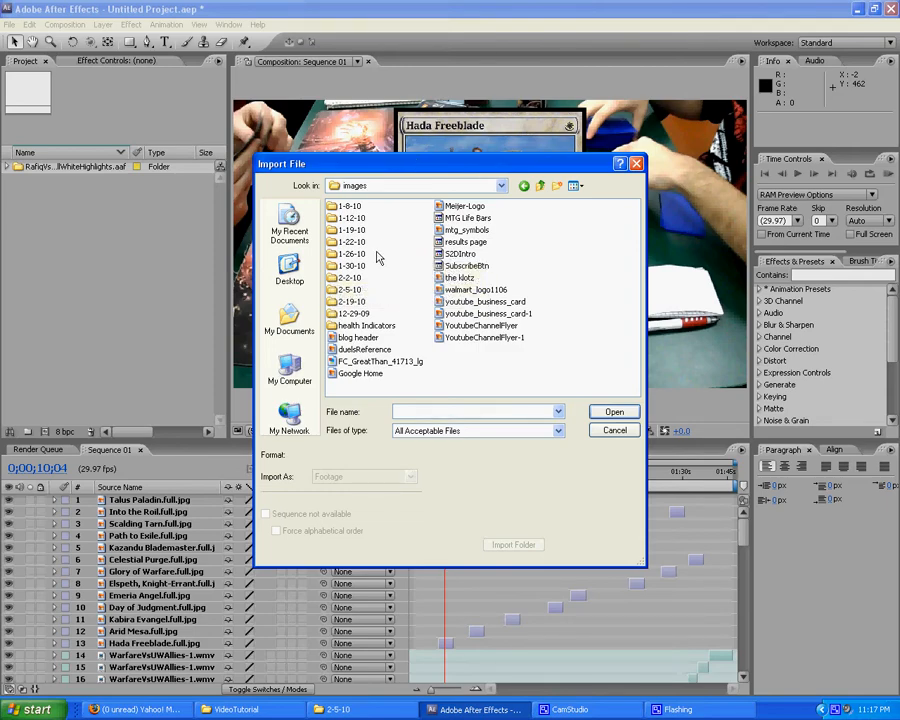
{"action": "double_click", "coordinate": [355, 325]}
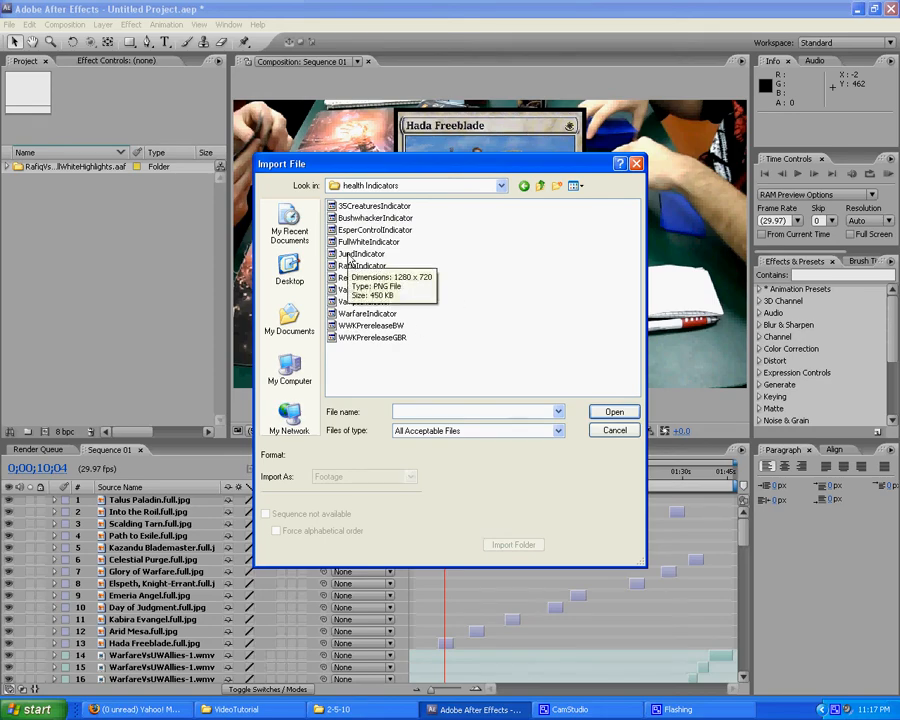
- Import only WarfareIndicator.png as footage, without the PNG sequence option
{"action": "left_click", "coordinate": [366, 313]}
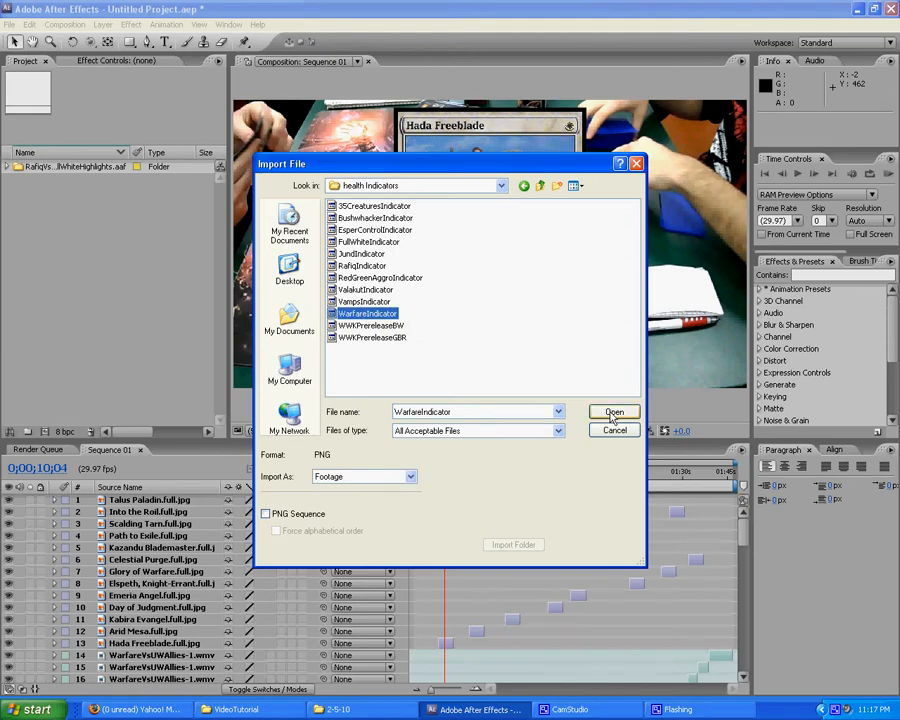
{"action": "left_click", "coordinate": [371, 338], "text": "ctrl"}
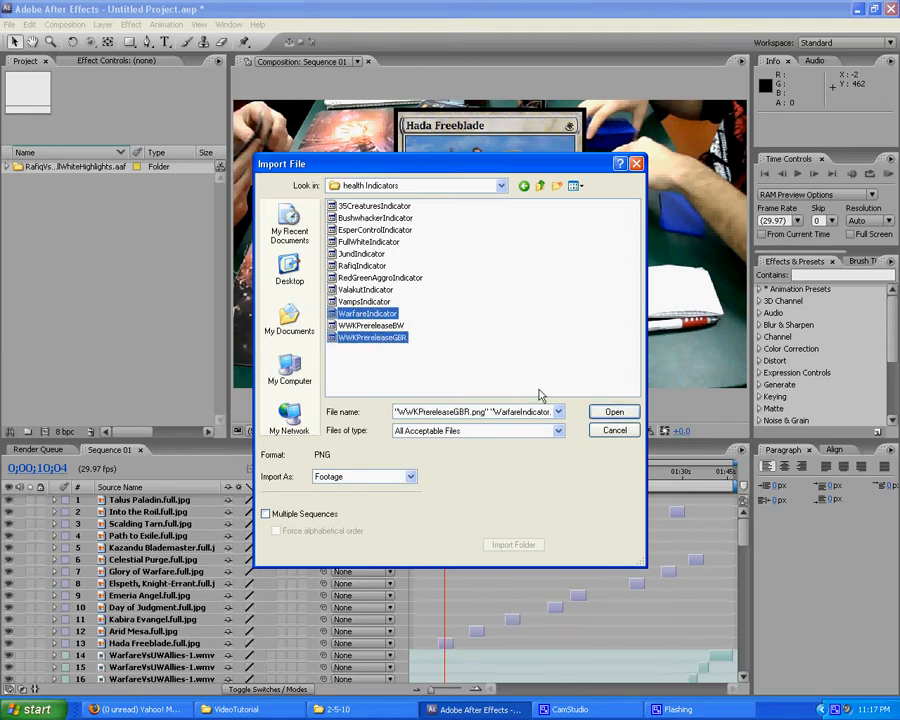
{"action": "left_click", "coordinate": [375, 341]}
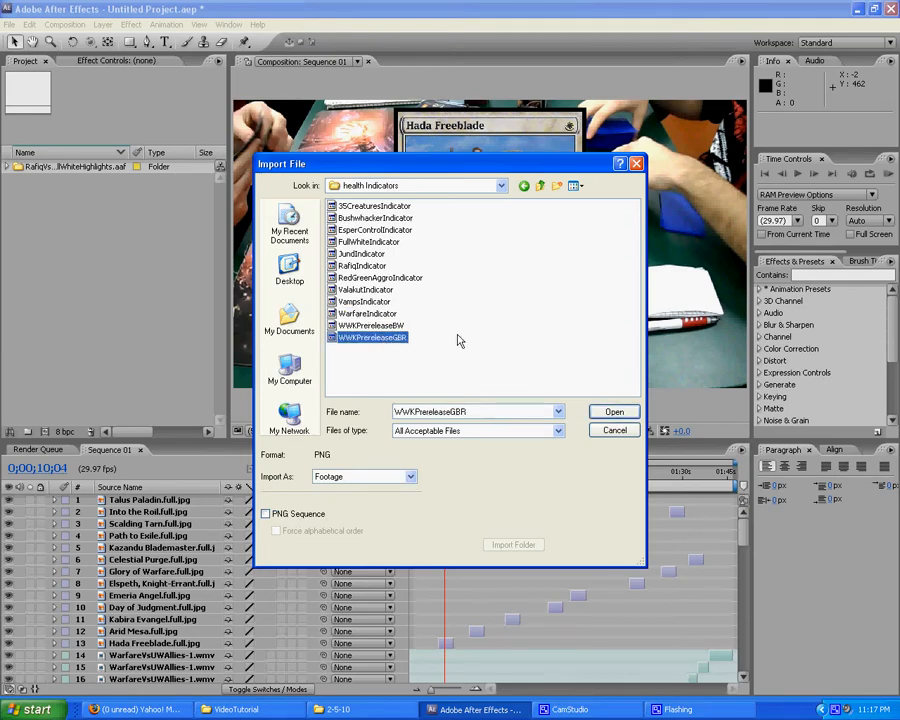
{"action": "left_click", "coordinate": [457, 335]}
{"action": "left_click", "coordinate": [392, 317]}
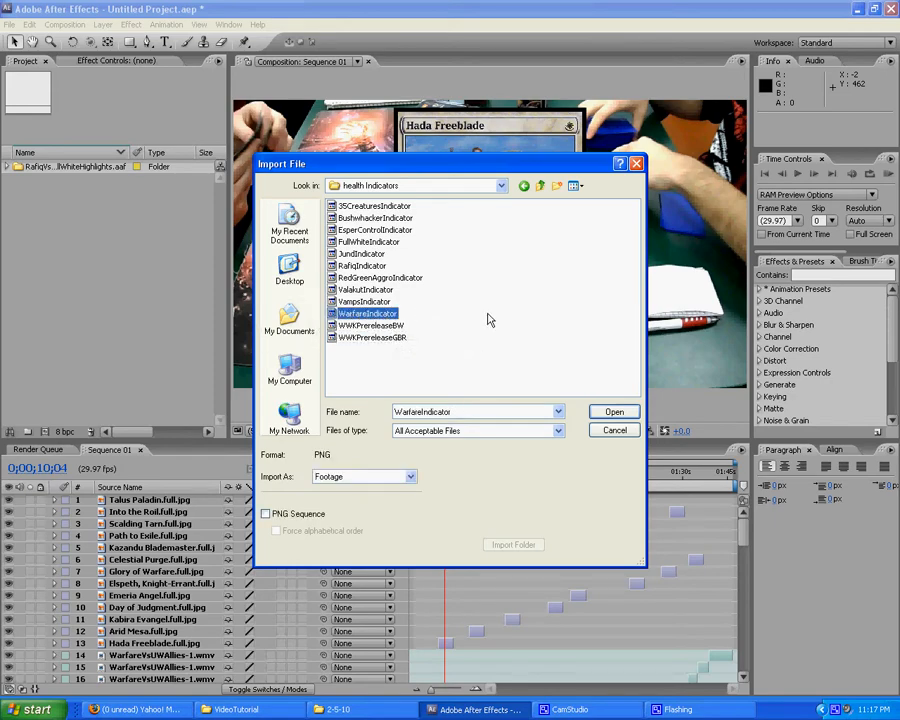
{"action": "left_click", "coordinate": [612, 412]}
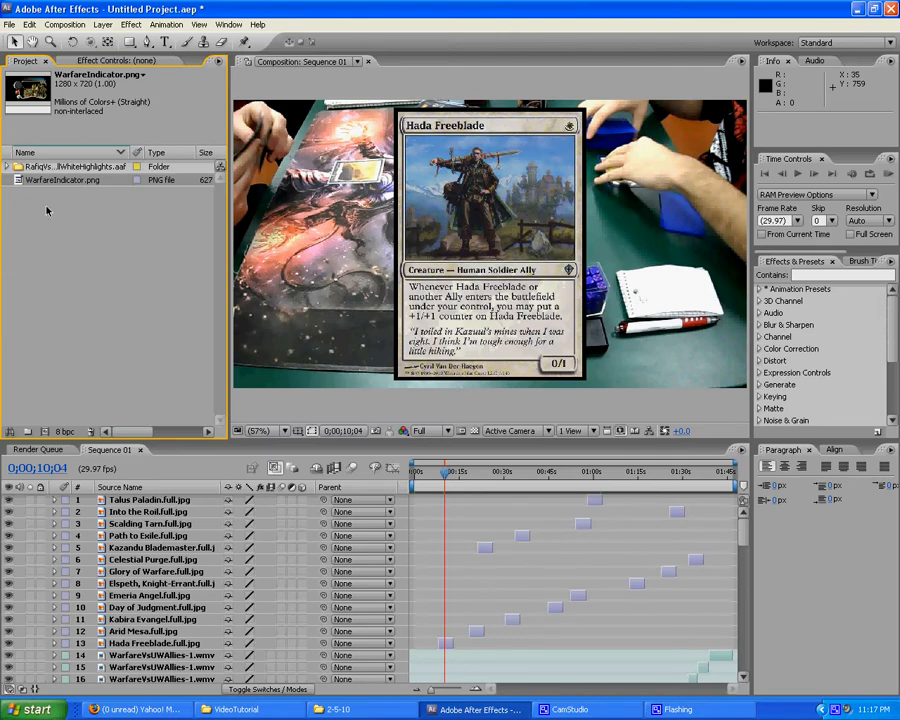
- Add WarfareIndicator.png to Sequence 01 between the Hada Freeblade card layer and the video layers, and preview the stacking at several times
{"action": "left_click_drag", "start_coordinate": [744, 533], "coordinate": [724, 507]}
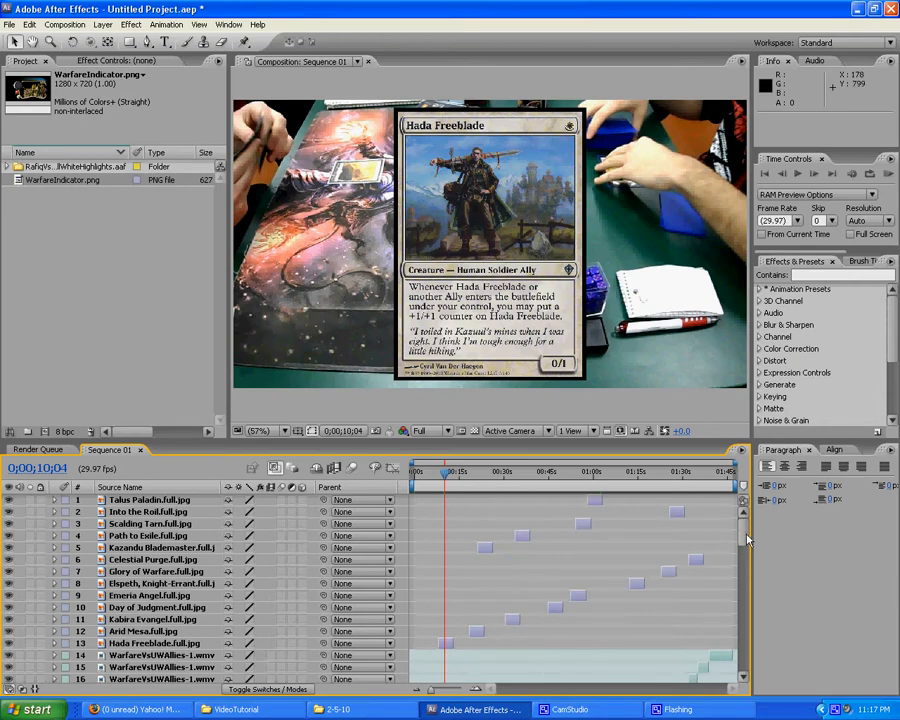
{"action": "scroll", "coordinate": [746, 540], "scroll_direction": "down", "scroll_amount": 3}
{"action": "left_click_drag", "start_coordinate": [70, 186], "coordinate": [267, 559]}
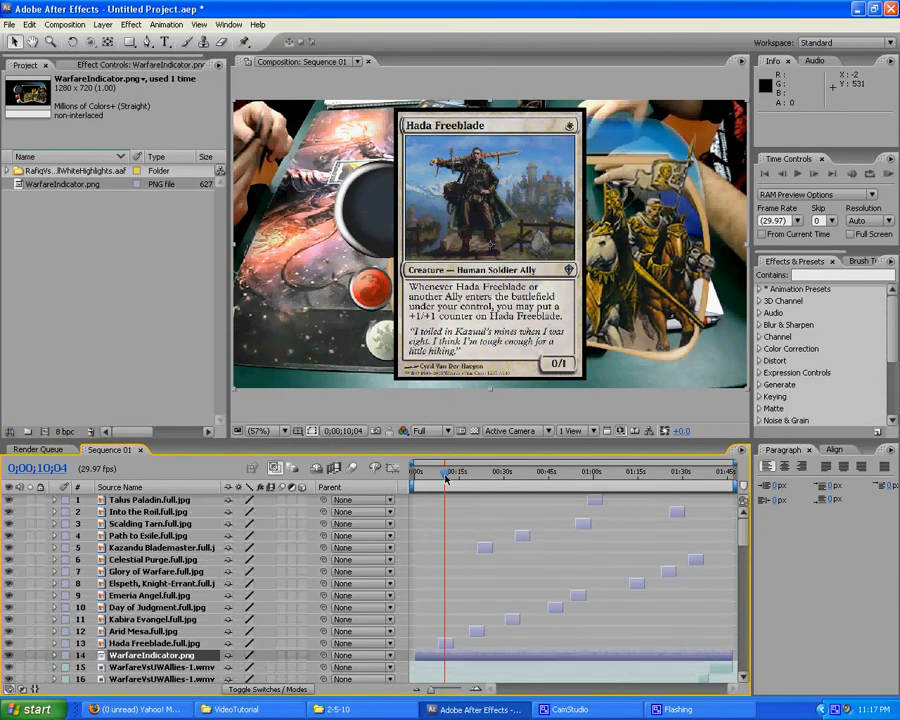
{"action": "left_click_drag", "start_coordinate": [446, 479], "coordinate": [432, 479]}
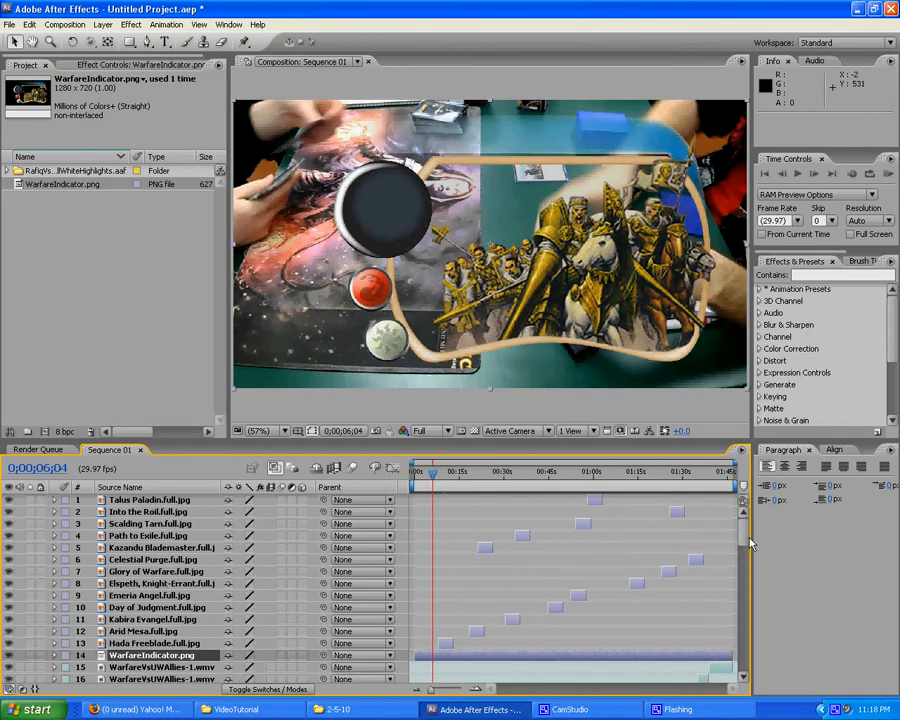
{"action": "scroll", "coordinate": [462, 560], "scroll_direction": "down", "scroll_amount": 2}
{"action": "scroll", "coordinate": [462, 560], "scroll_direction": "up", "scroll_amount": 2}
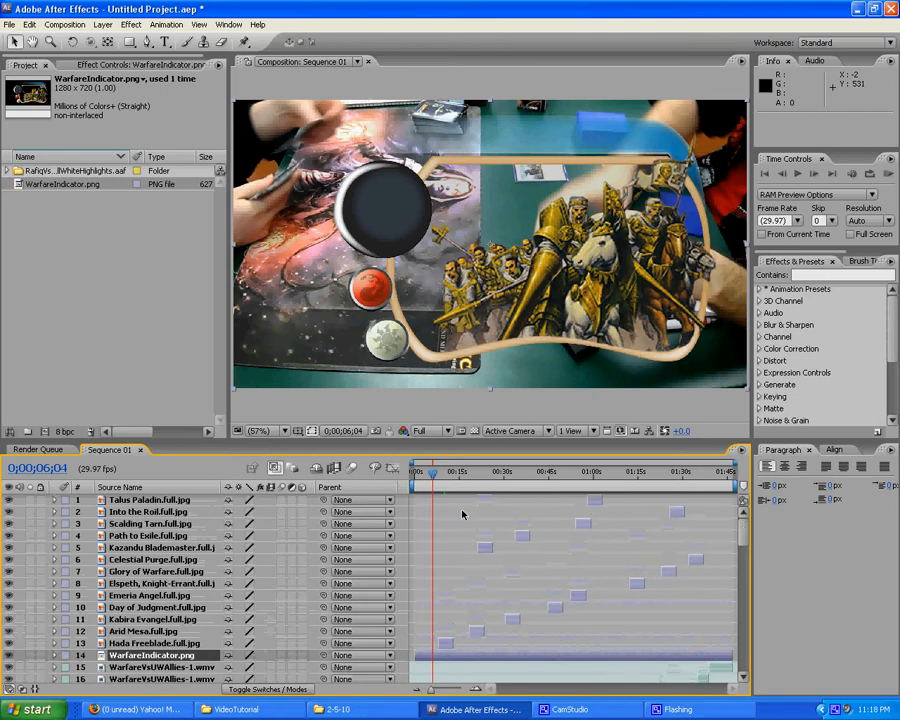
{"action": "left_click", "coordinate": [453, 479]}
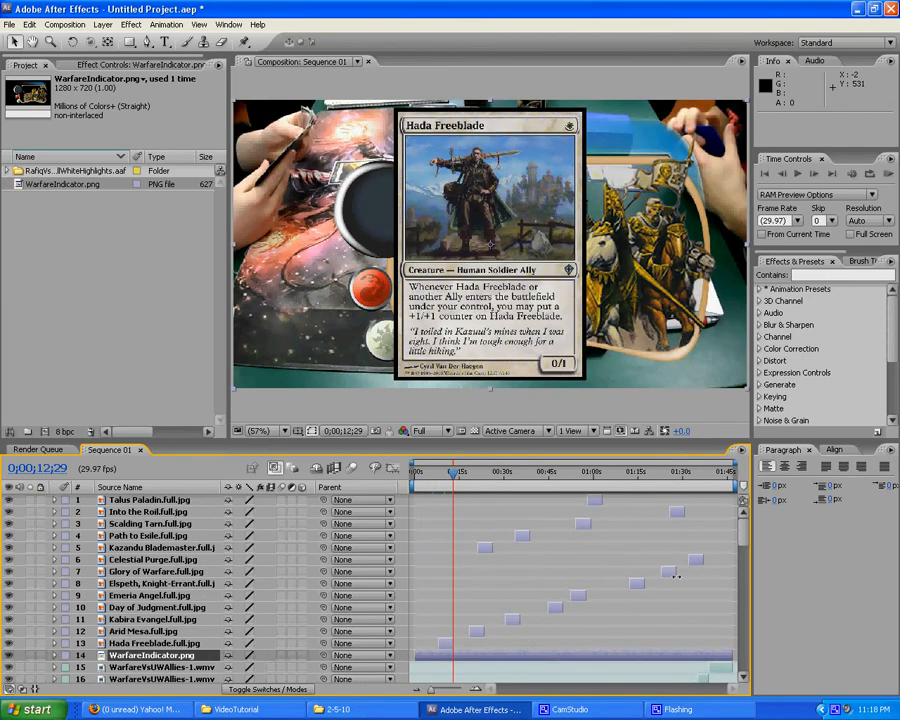
- Select all the card image layers from Hada Freeblade.full.jpg up to Talus Paladin.full.jpg
{"action": "left_click", "coordinate": [263, 643]}
{"action": "left_click", "coordinate": [150, 499], "text": "shift"}
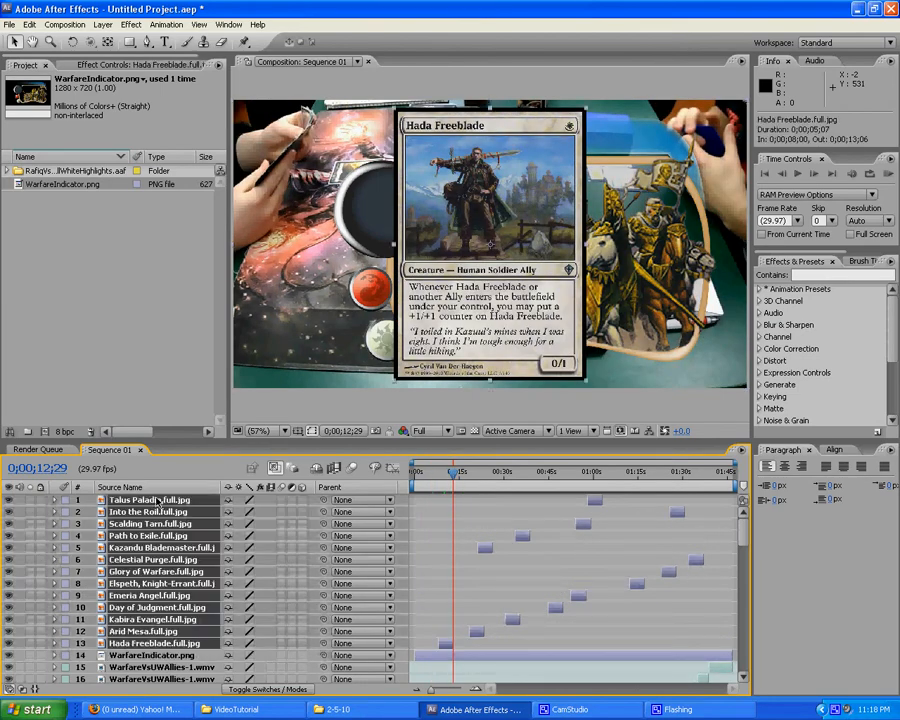
{"action": "left_click", "coordinate": [178, 631]}
{"action": "left_click", "coordinate": [155, 643]}
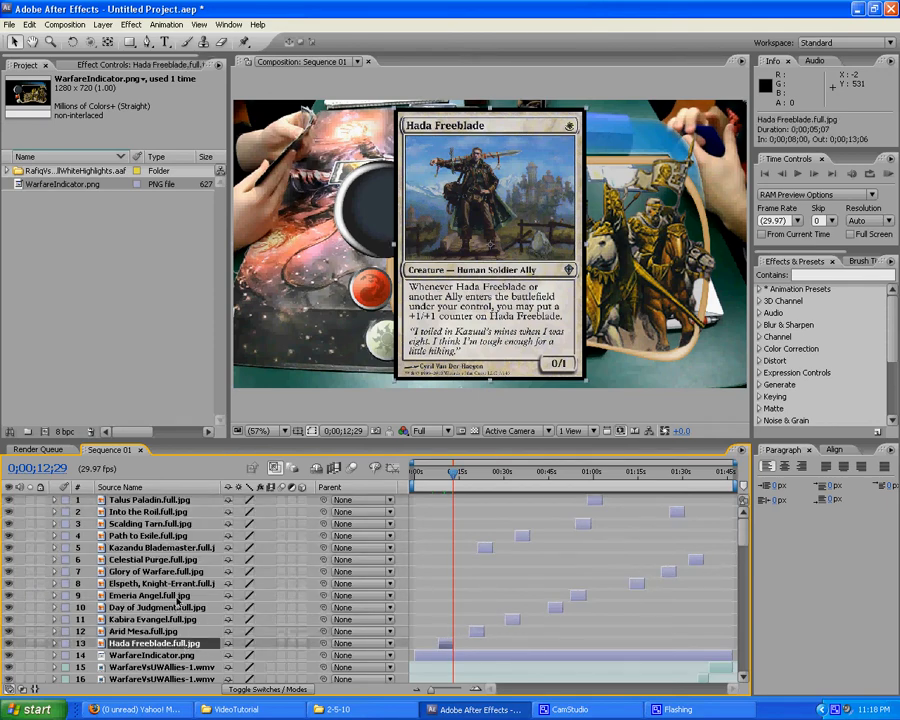
{"action": "left_click", "coordinate": [152, 500], "text": "shift"}
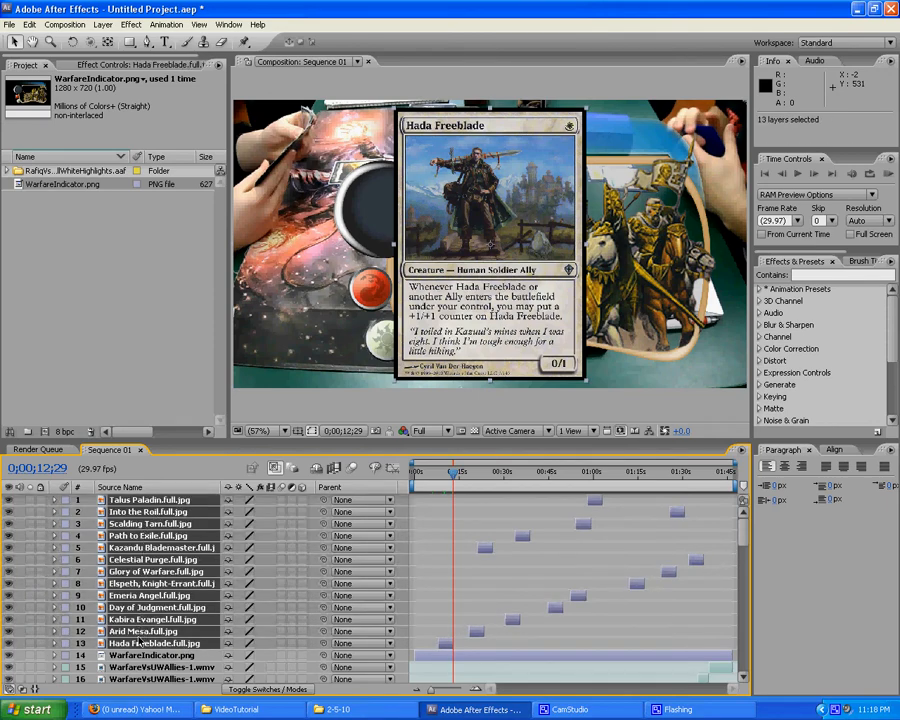
- Select the WarfareIndicator.png layer and show the Title/Action Safe guides with the current time at 0;00;02;18
{"action": "mouse_move", "coordinate": [744, 527]}
{"action": "left_mouse_down"}
{"action": "mouse_move", "coordinate": [743, 668]}
{"action": "mouse_move", "coordinate": [752, 533]}
{"action": "left_mouse_up"}
{"action": "left_click", "coordinate": [420, 657]}
{"action": "left_click", "coordinate": [441, 478]}
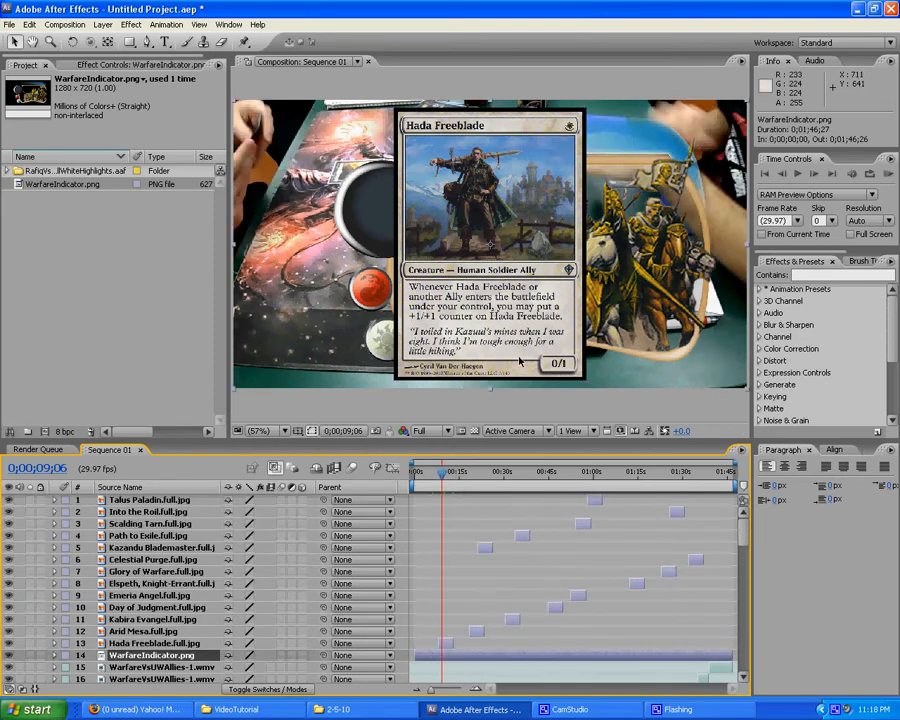
{"action": "left_click", "coordinate": [423, 476]}
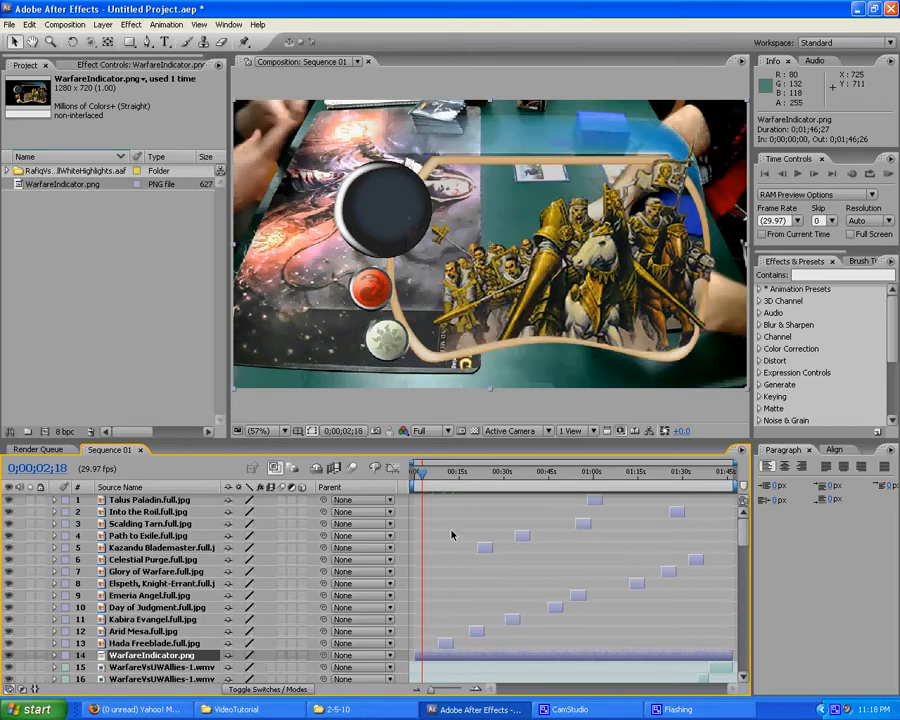
{"action": "left_click", "coordinate": [313, 430]}
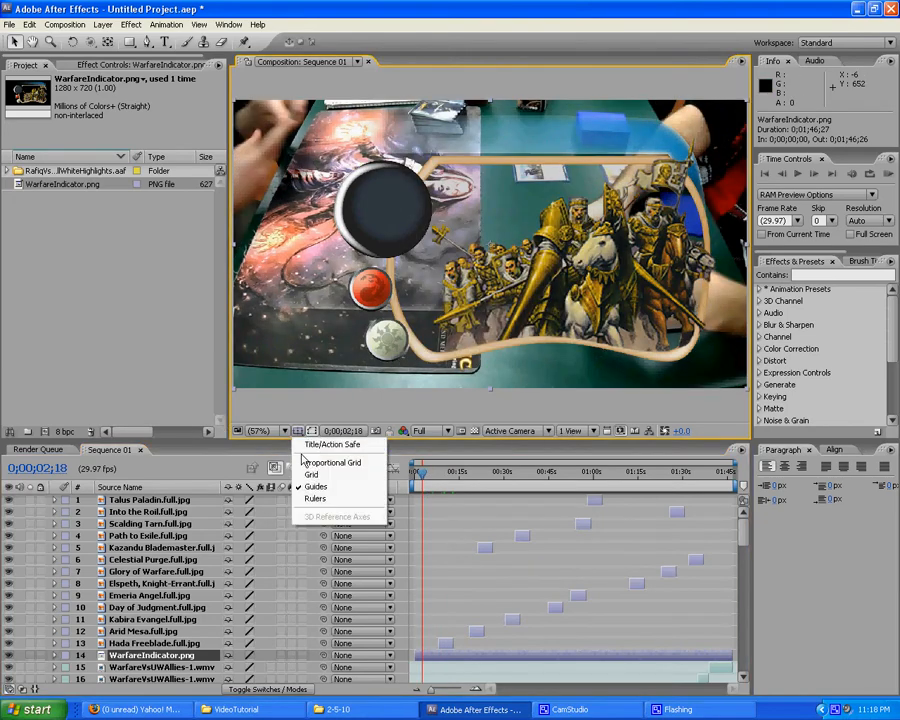
{"action": "left_click", "coordinate": [331, 529]}
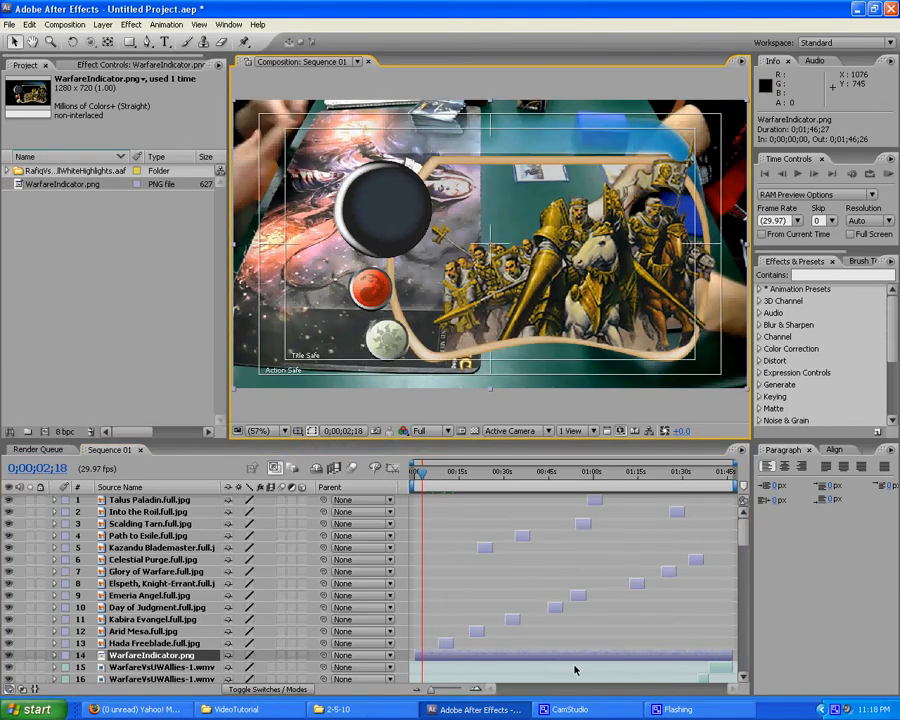
- Switch to the file browser, go up to D:\YoutubeKP and open the card positions text document
{"action": "left_click", "coordinate": [275, 712]}
{"action": "left_click", "coordinate": [270, 710]}
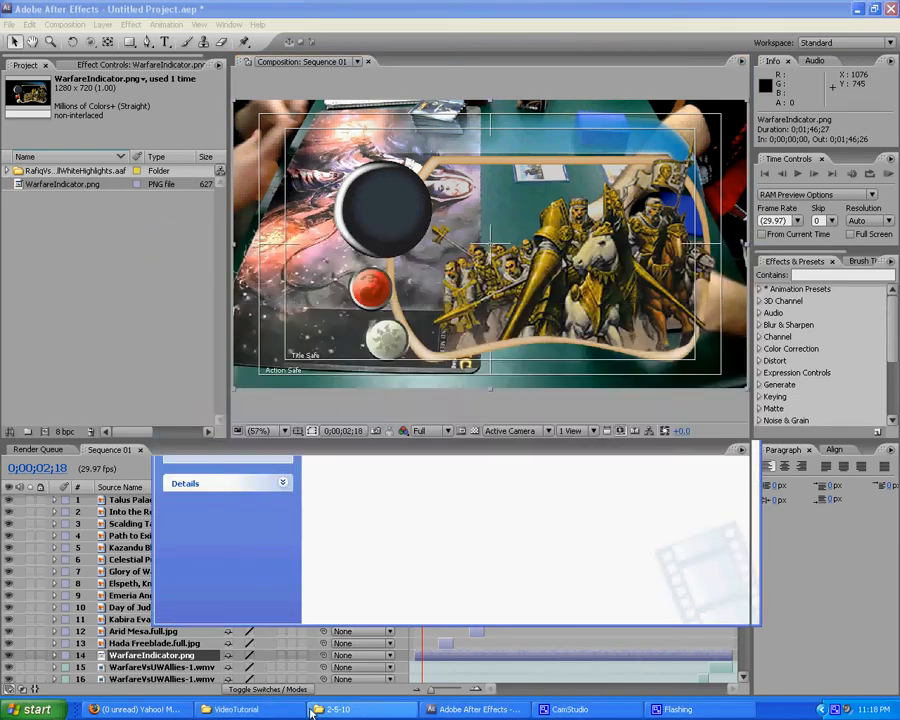
{"action": "left_click", "coordinate": [335, 709]}
{"action": "left_click", "coordinate": [192, 298]}
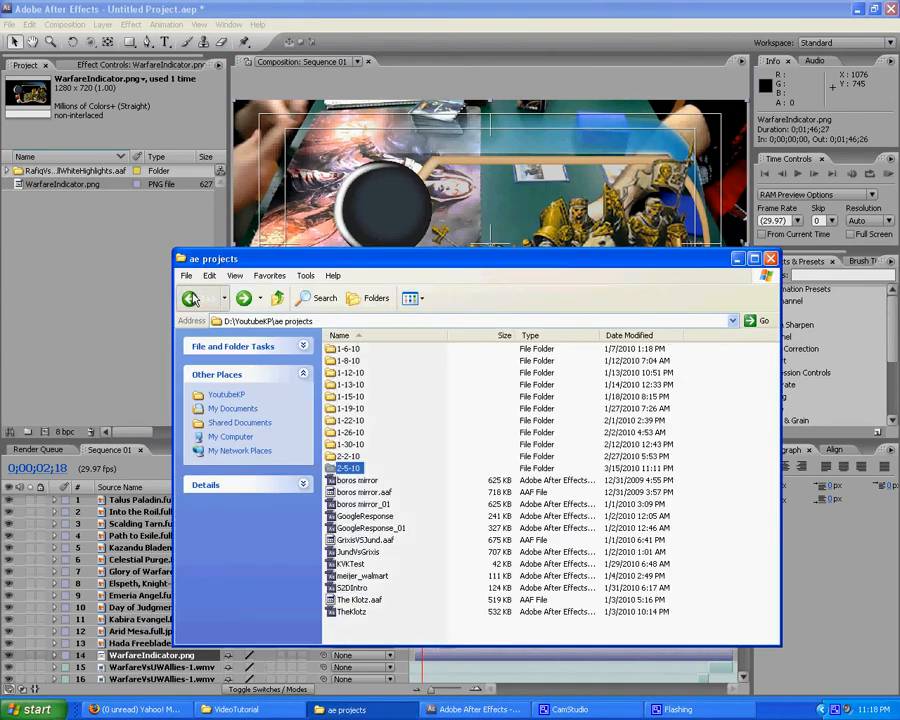
{"action": "left_click", "coordinate": [192, 298]}
{"action": "left_click", "coordinate": [445, 561]}
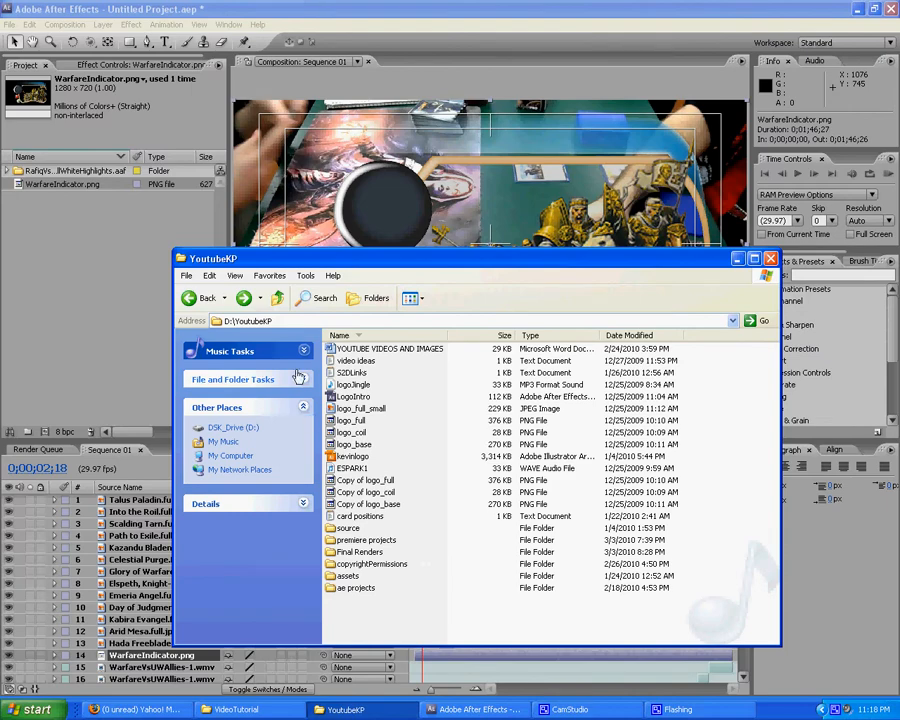
{"action": "left_click", "coordinate": [364, 517]}
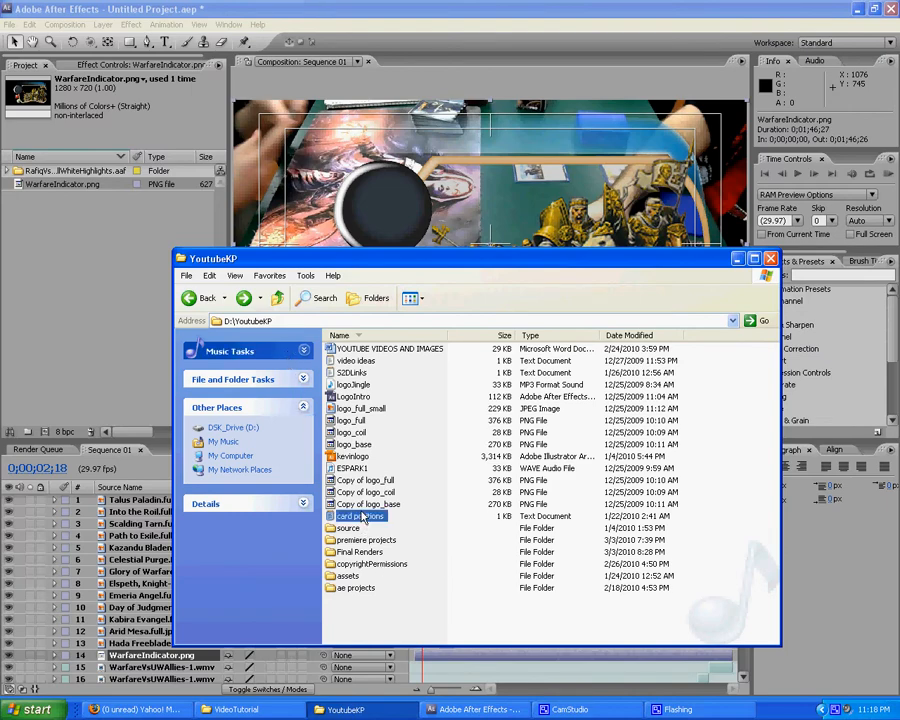
- Clear the folder window away and highlight the 40% scale entry under Name and Life in the card positions notes
{"action": "left_click", "coordinate": [444, 255]}
{"action": "left_click", "coordinate": [735, 258]}
{"action": "left_click_drag", "start_coordinate": [587, 80], "coordinate": [630, 80]}
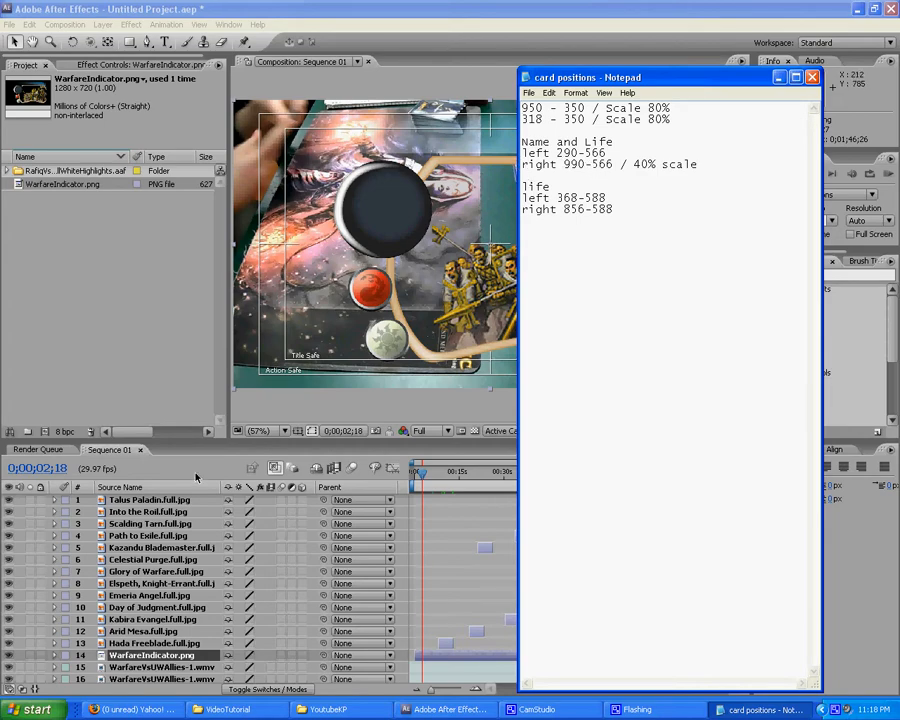
{"action": "left_click_drag", "start_coordinate": [698, 166], "coordinate": [636, 168]}
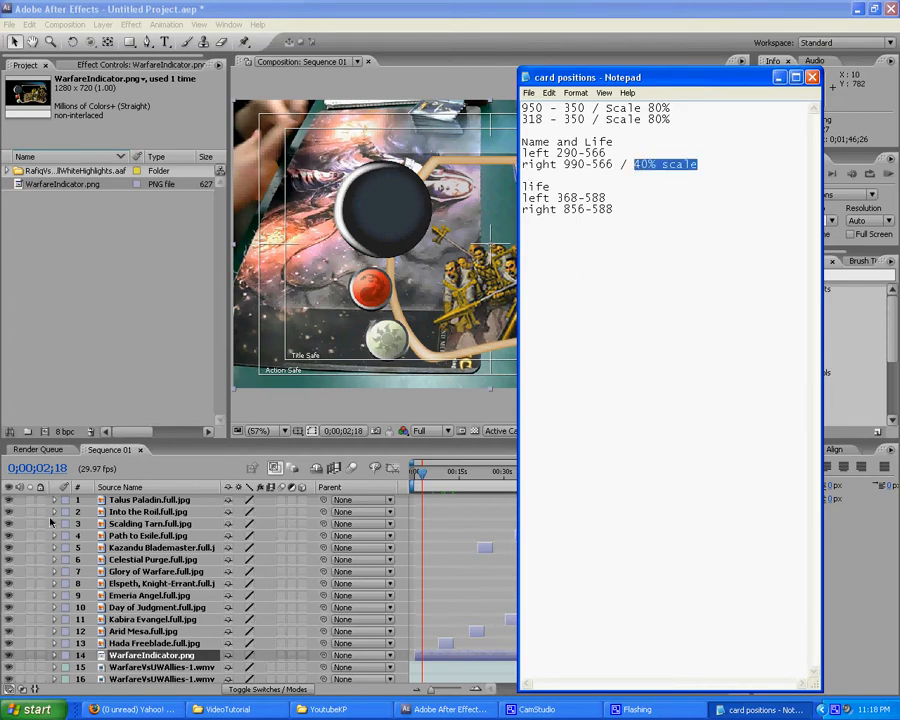
- Return to After Effects, reveal the WarfareIndicator.png layer's transform properties and recheck the card positions notes
{"action": "left_click", "coordinate": [183, 469]}
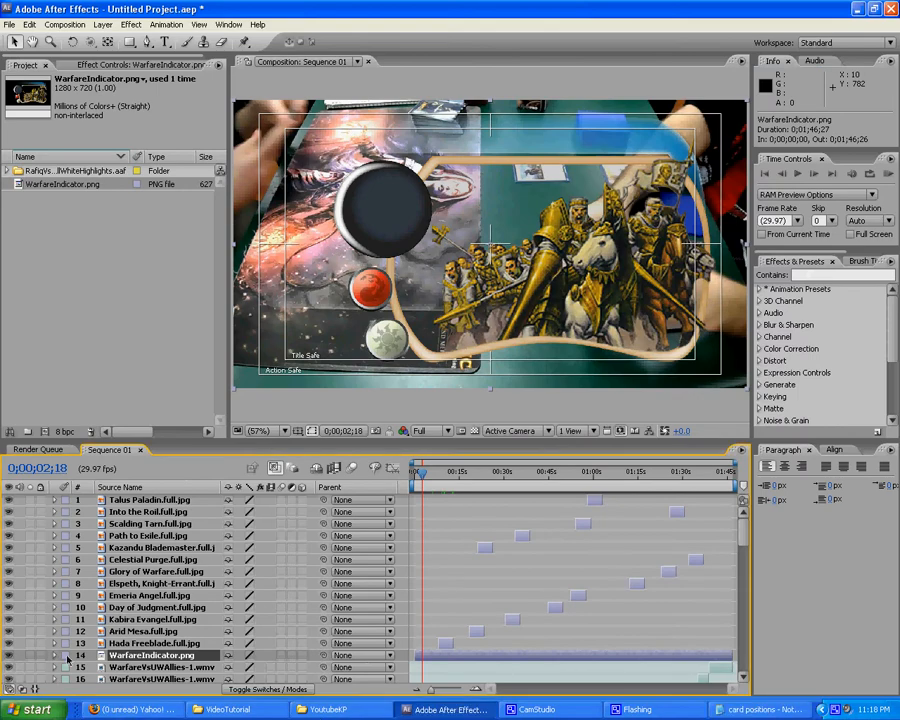
{"action": "left_click", "coordinate": [53, 655]}
{"action": "scroll", "coordinate": [56, 640], "scroll_direction": "down", "scroll_amount": 2}
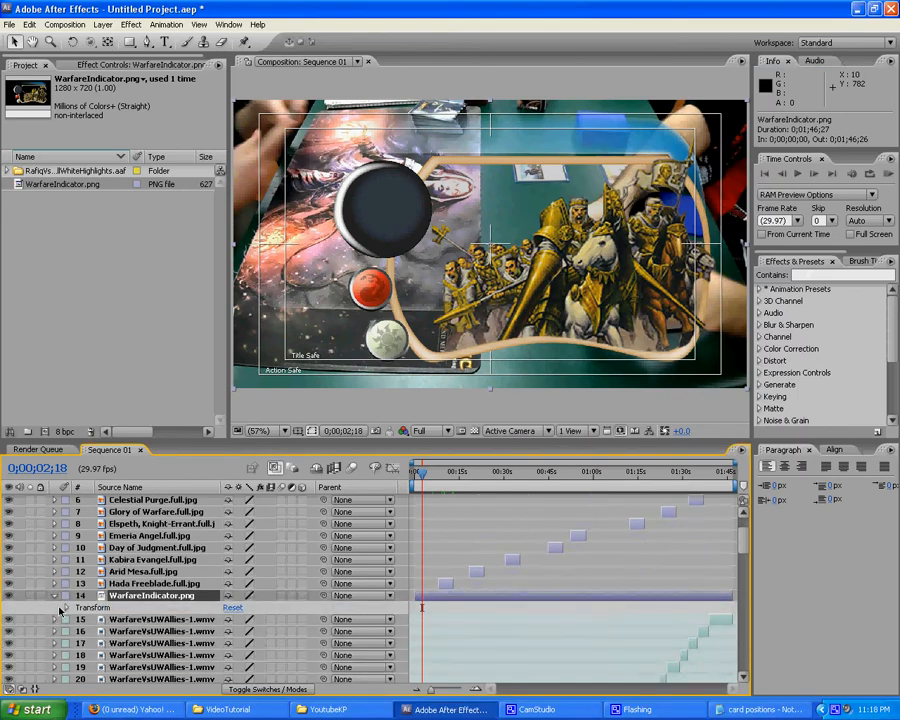
{"action": "left_click", "coordinate": [65, 607]}
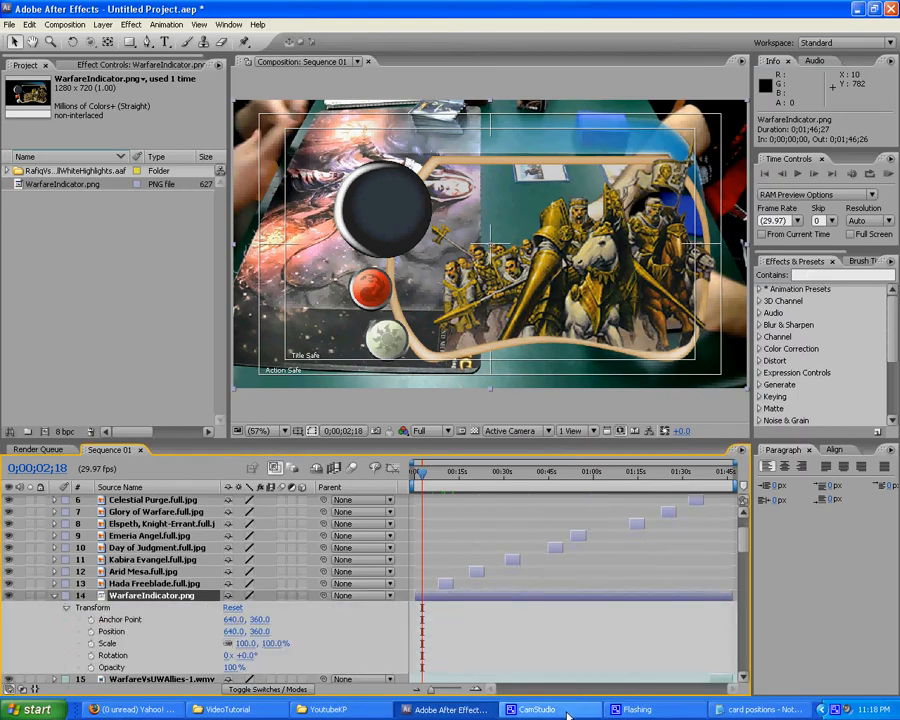
{"action": "left_click", "coordinate": [735, 705]}
{"action": "left_click", "coordinate": [735, 709]}
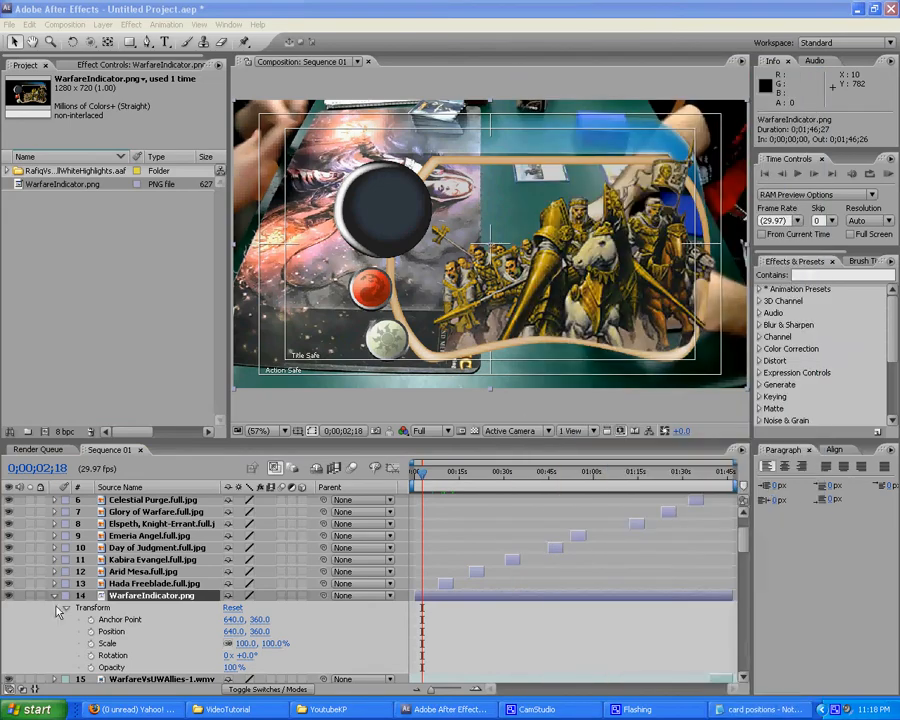
- Set the WarfareIndicator.png layer's position to 290, 566 and its scale to 40%
{"action": "left_click", "coordinate": [231, 632]}
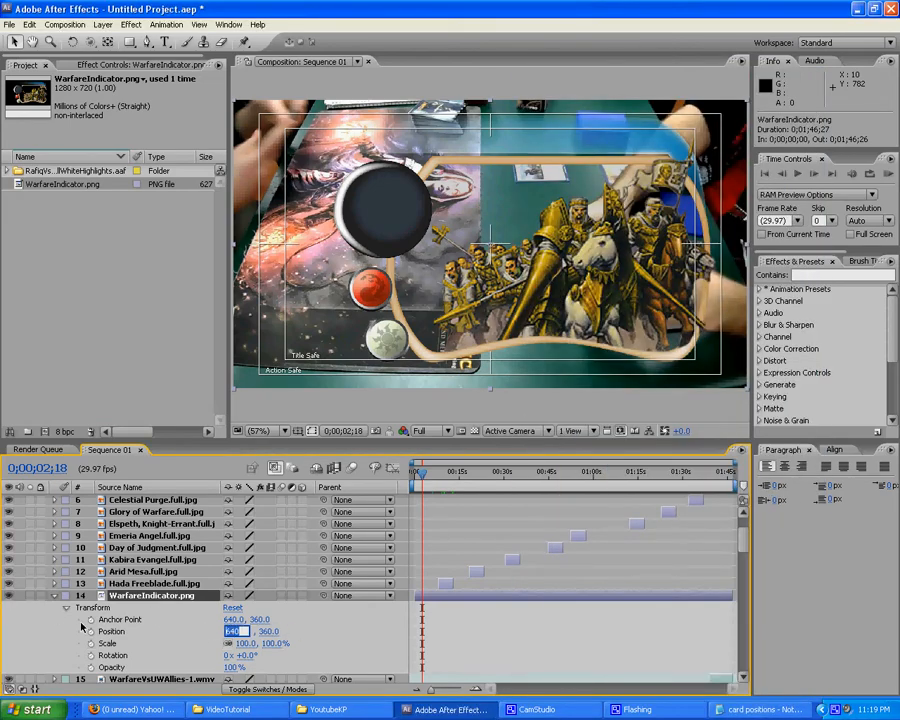
{"action": "type", "text": "290"}
{"action": "key", "text": "Tab"}
{"action": "type", "text": "5"}
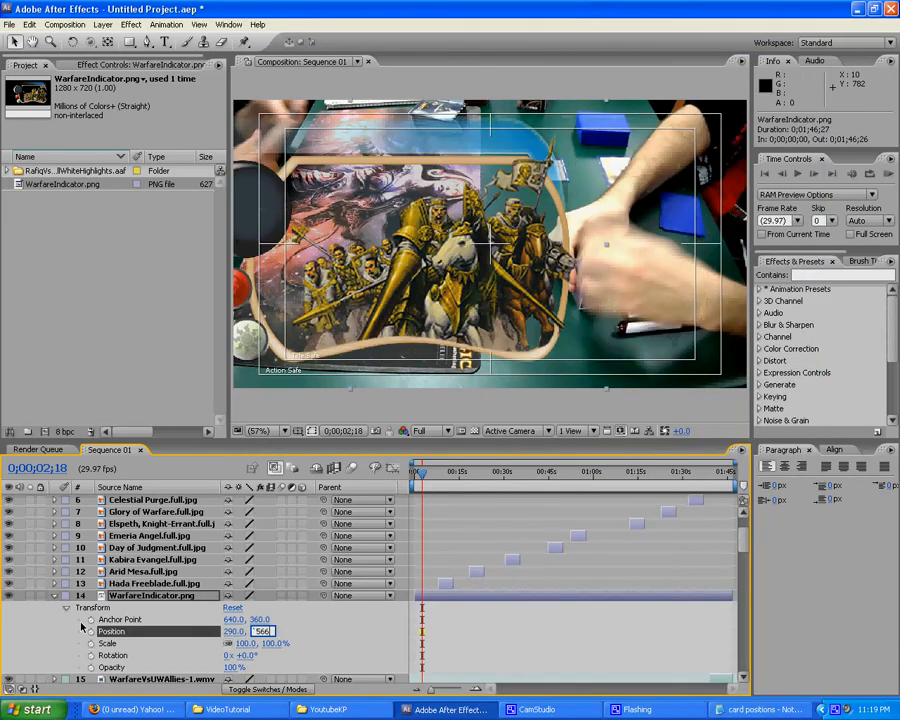
{"action": "key", "text": "Tab"}
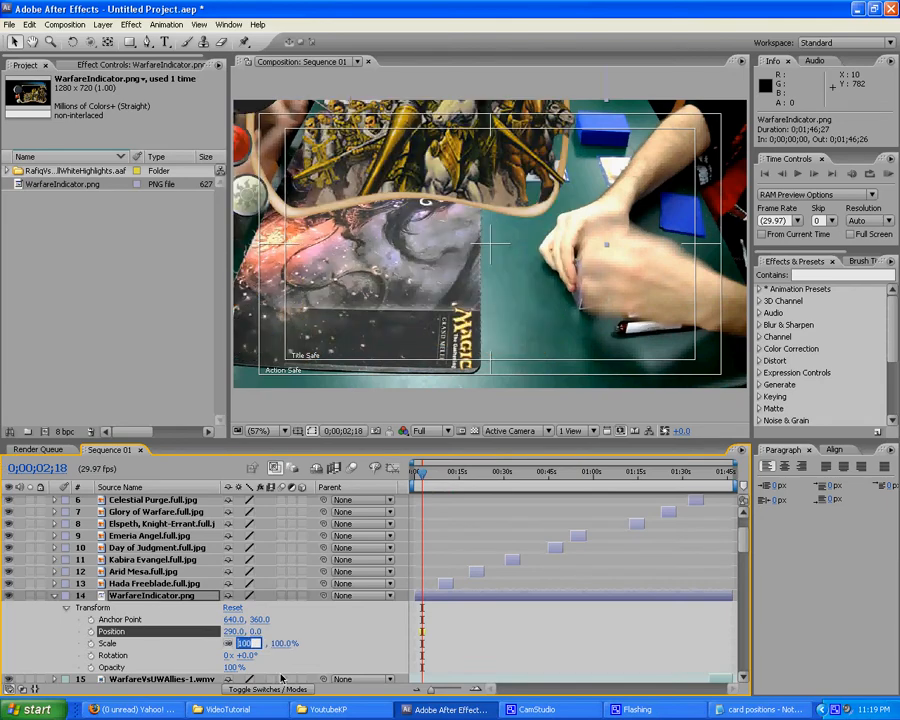
{"action": "type", "text": "40."}
{"action": "key", "text": "Tab"}
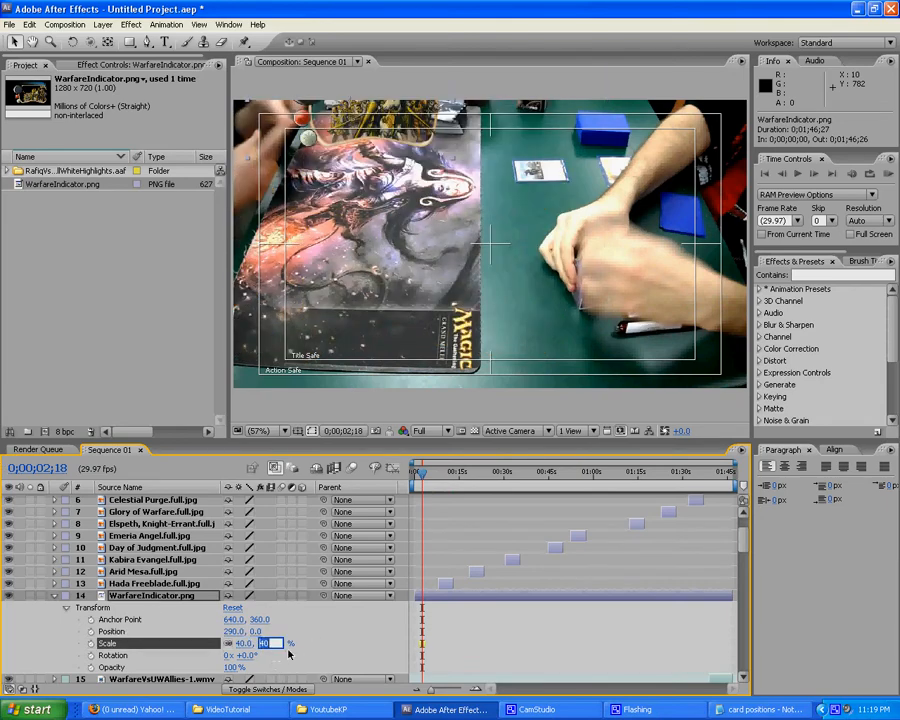
{"action": "left_click", "coordinate": [262, 631]}
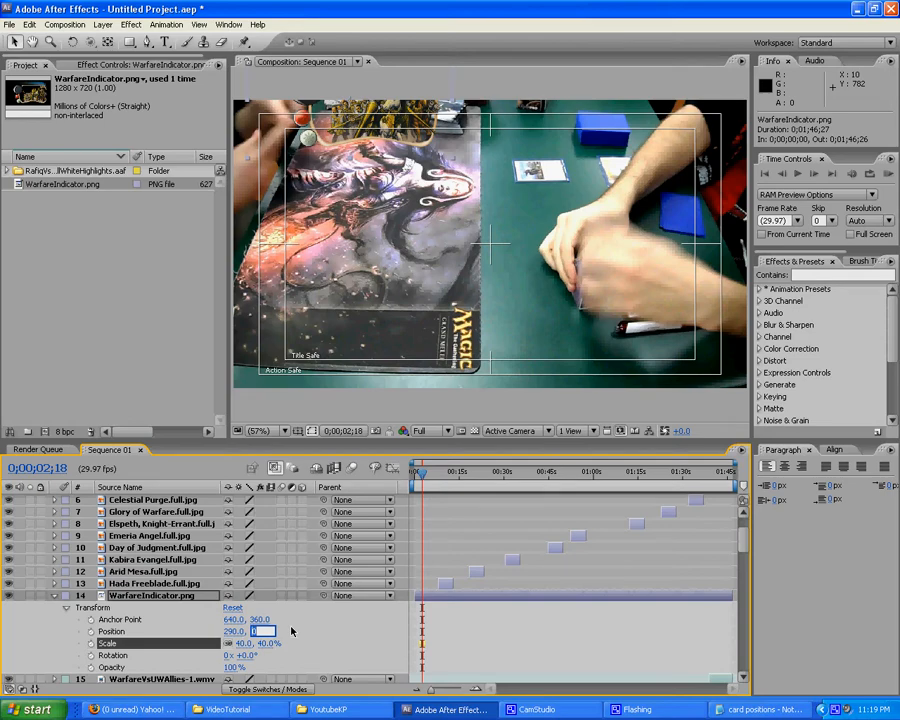
{"action": "type", "text": "566"}
{"action": "key", "text": "Tab"}
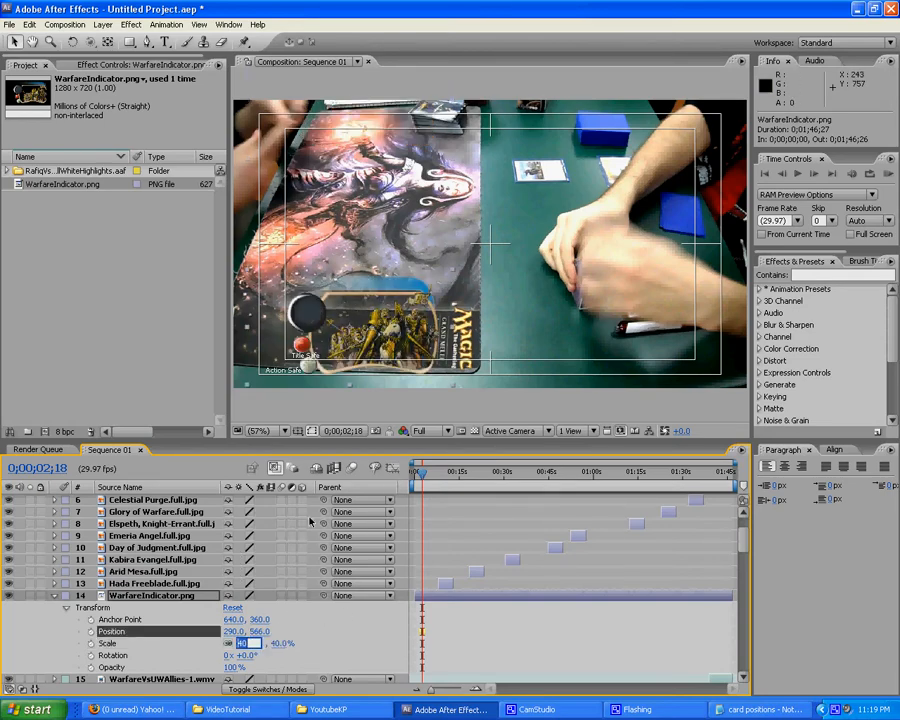
- Make WarfareIndicator.png a 3D layer and mirror it with a Y Rotation of 180°, then collapse its properties
{"action": "left_click", "coordinate": [303, 596]}
{"action": "scroll", "coordinate": [70, 667], "scroll_direction": "down", "scroll_amount": 2}
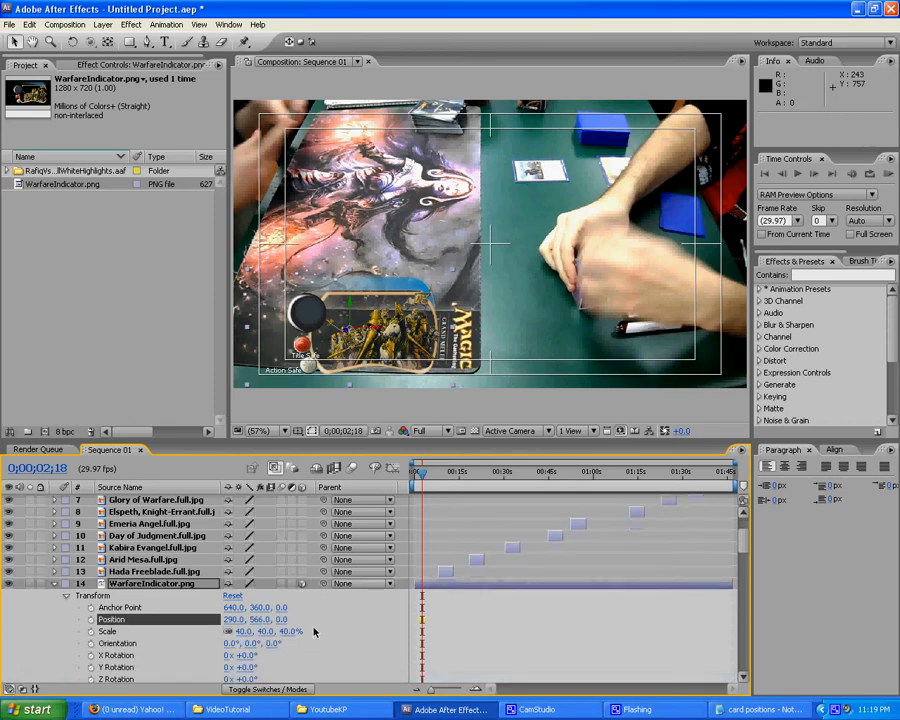
{"action": "left_click", "coordinate": [241, 656]}
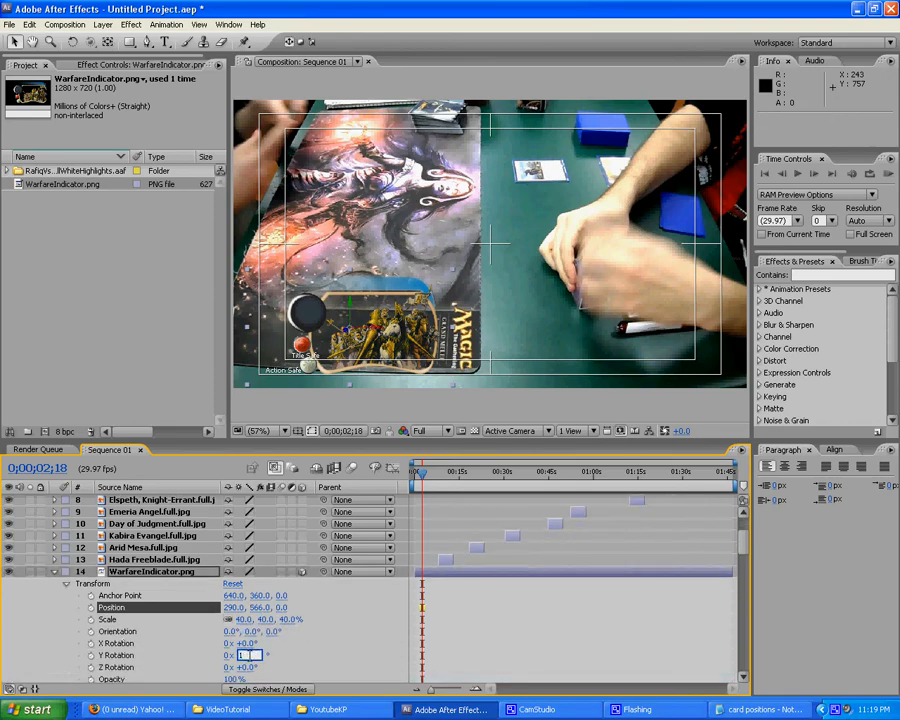
{"action": "type", "text": "180"}
{"action": "key", "text": "Tab"}
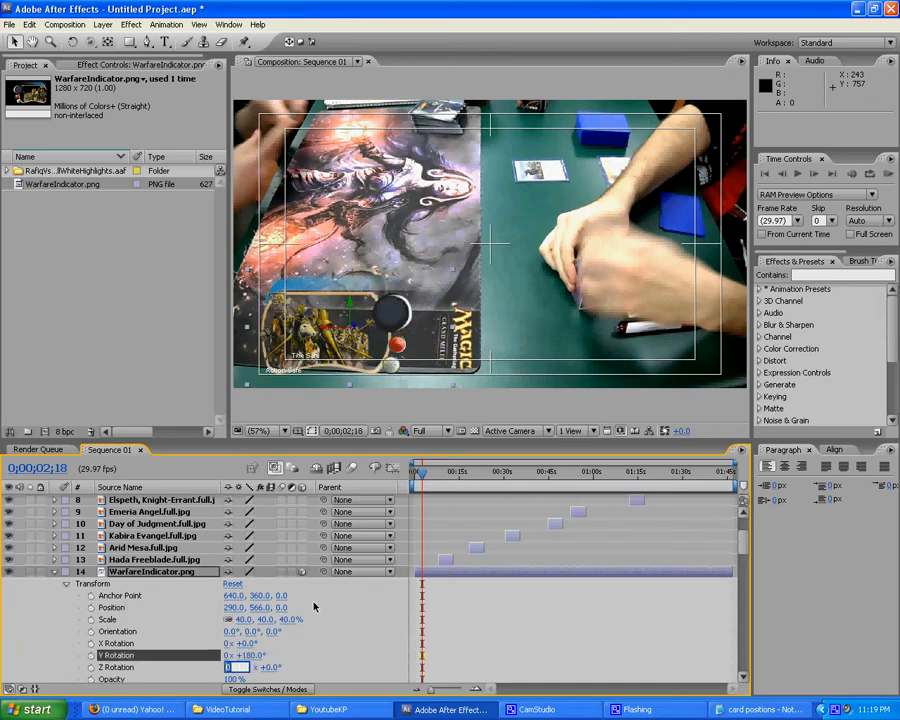
{"action": "left_click", "coordinate": [55, 573]}
- Add a text layer with the player's full name to the composition
{"action": "mouse_move", "coordinate": [743, 547]}
{"action": "left_mouse_down"}
{"action": "mouse_move", "coordinate": [743, 535]}
{"action": "mouse_move", "coordinate": [743, 545]}
{"action": "left_mouse_up"}
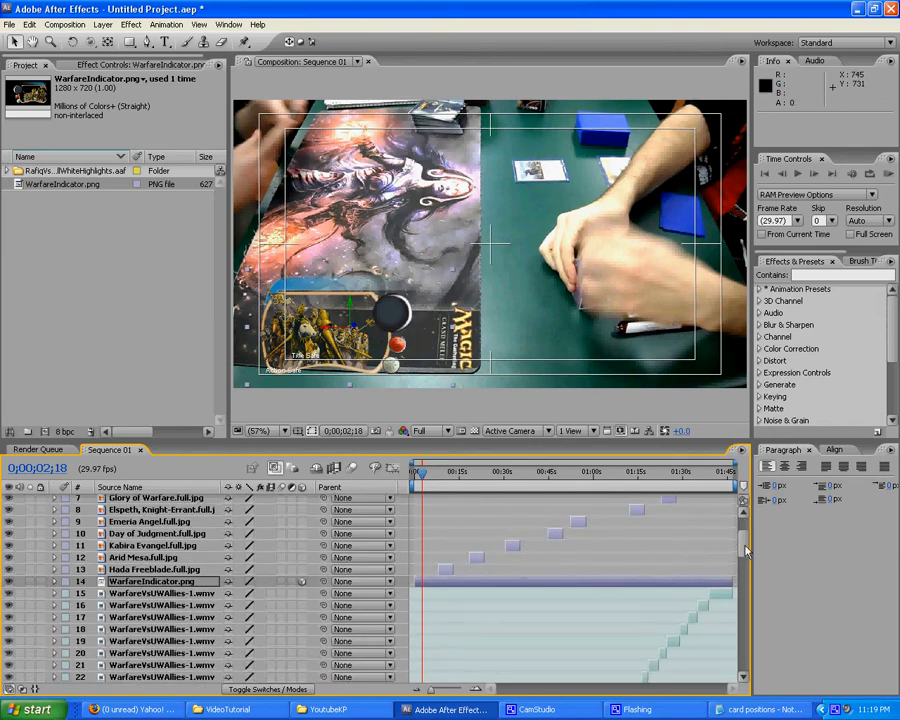
{"action": "left_click_drag", "start_coordinate": [743, 543], "coordinate": [739, 494]}
{"action": "key", "text": "ctrl+t"}
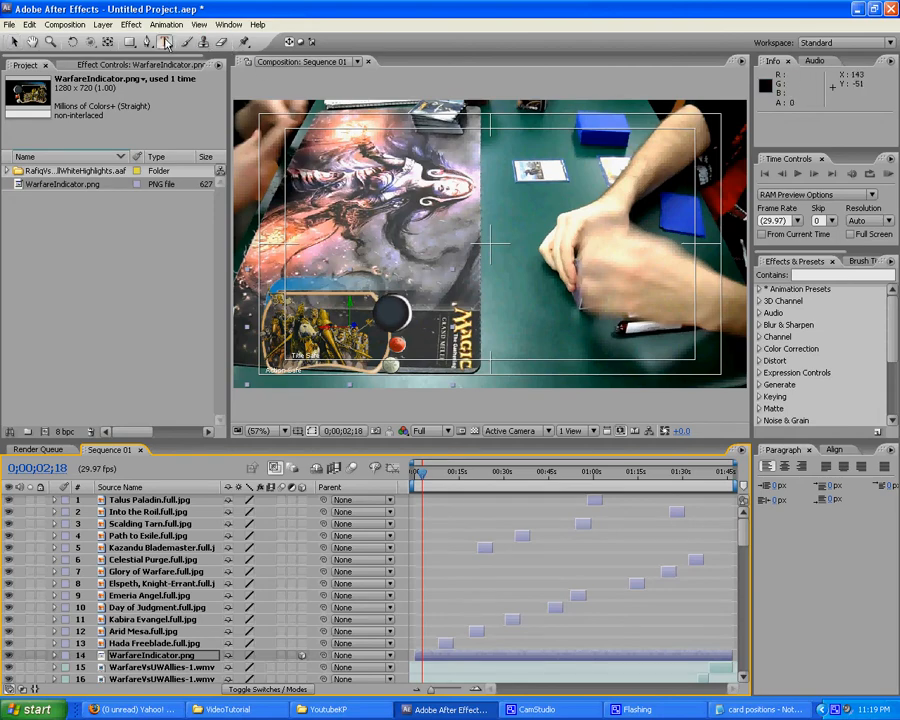
{"action": "left_click", "coordinate": [556, 240]}
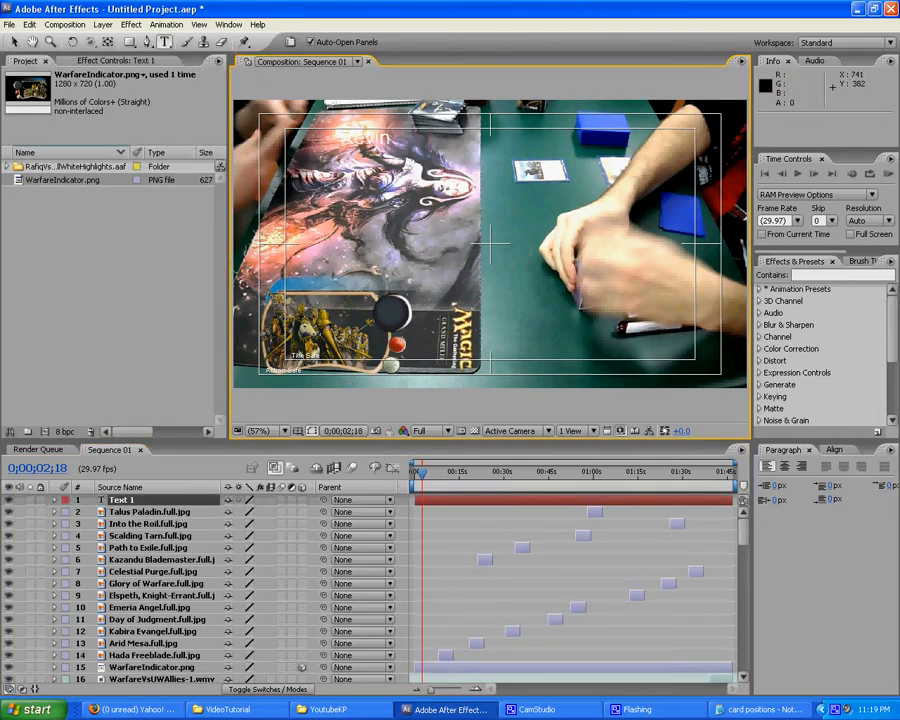
{"action": "left_click", "coordinate": [14, 42]}
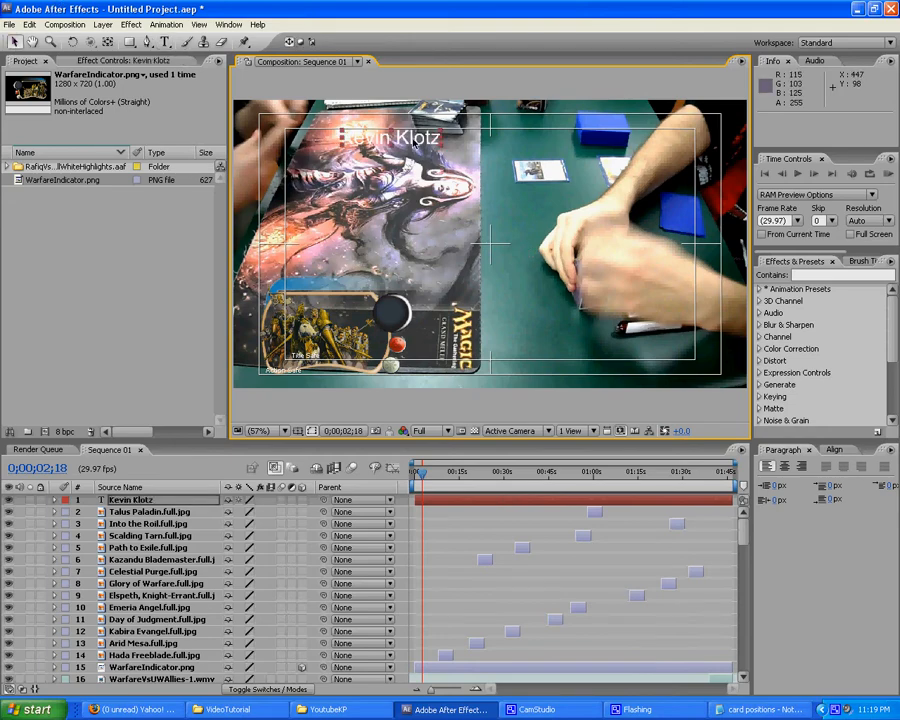
- Move the name text down to about 261, 333 and set its font size to 30 px
{"action": "left_click_drag", "start_coordinate": [414, 143], "coordinate": [446, 221]}
{"action": "left_click", "coordinate": [228, 24]}
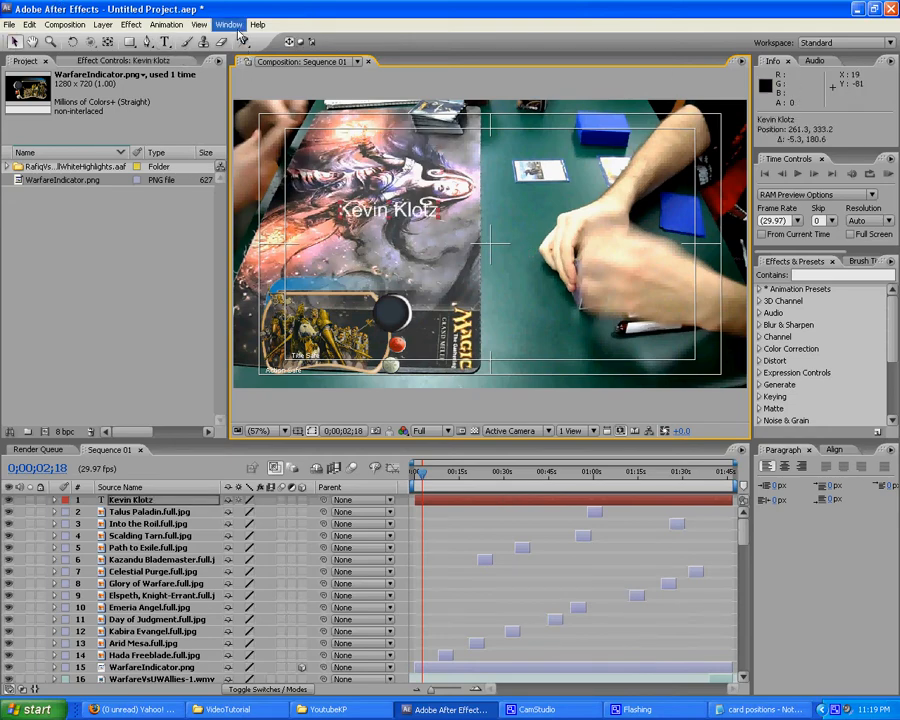
{"action": "left_click", "coordinate": [252, 107]}
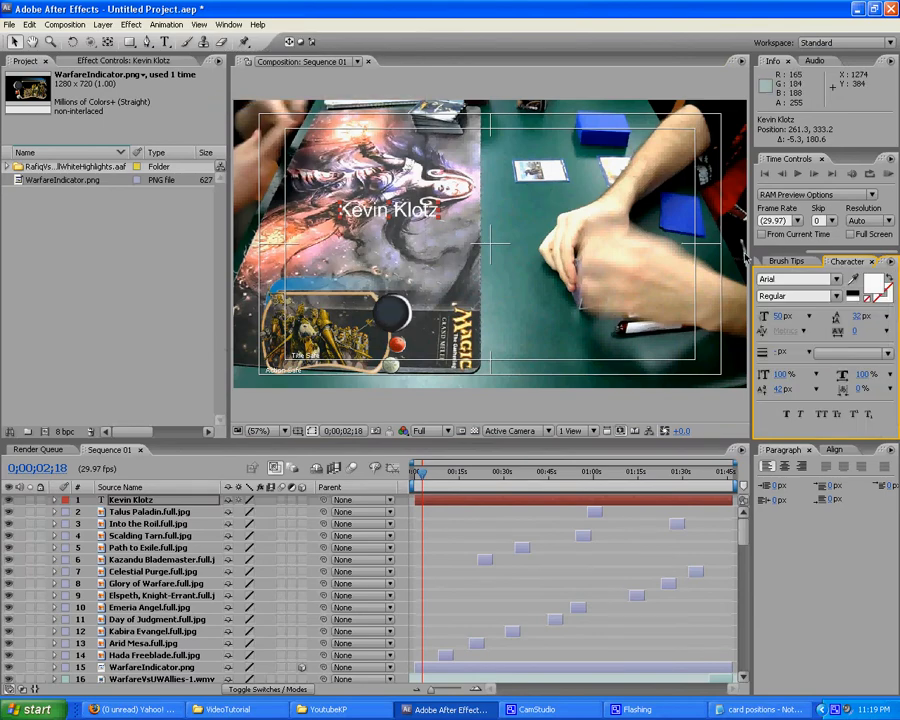
{"action": "left_click", "coordinate": [780, 316]}
{"action": "type", "text": "30"}
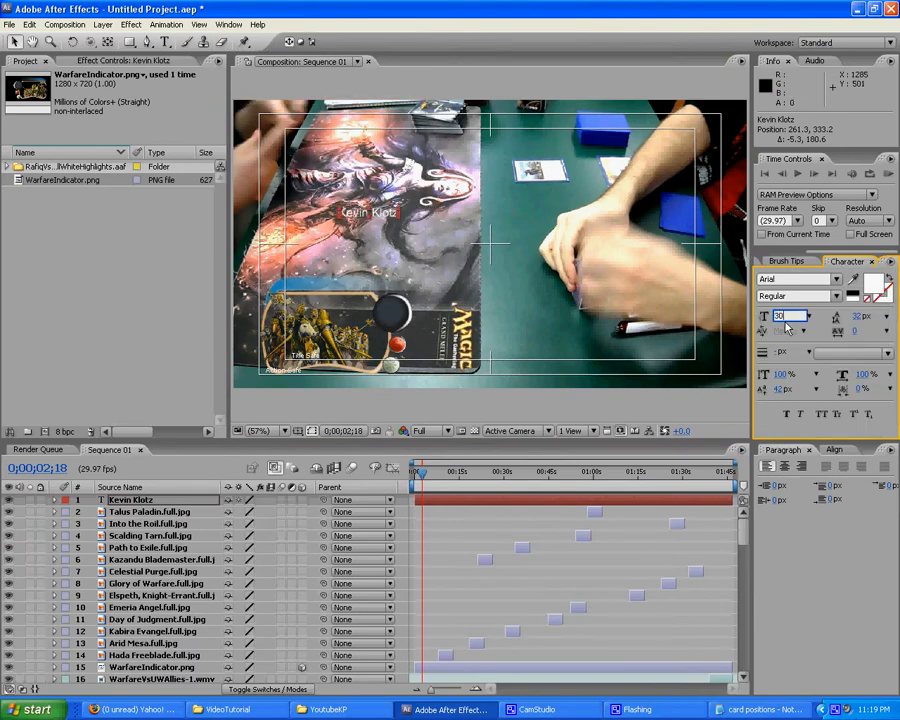
{"action": "key", "text": "Return"}
- Place the name text on the blue strip along the indicator graphic's upper edge, nudging it slightly up and left
{"action": "left_click_drag", "start_coordinate": [389, 221], "coordinate": [355, 292]}
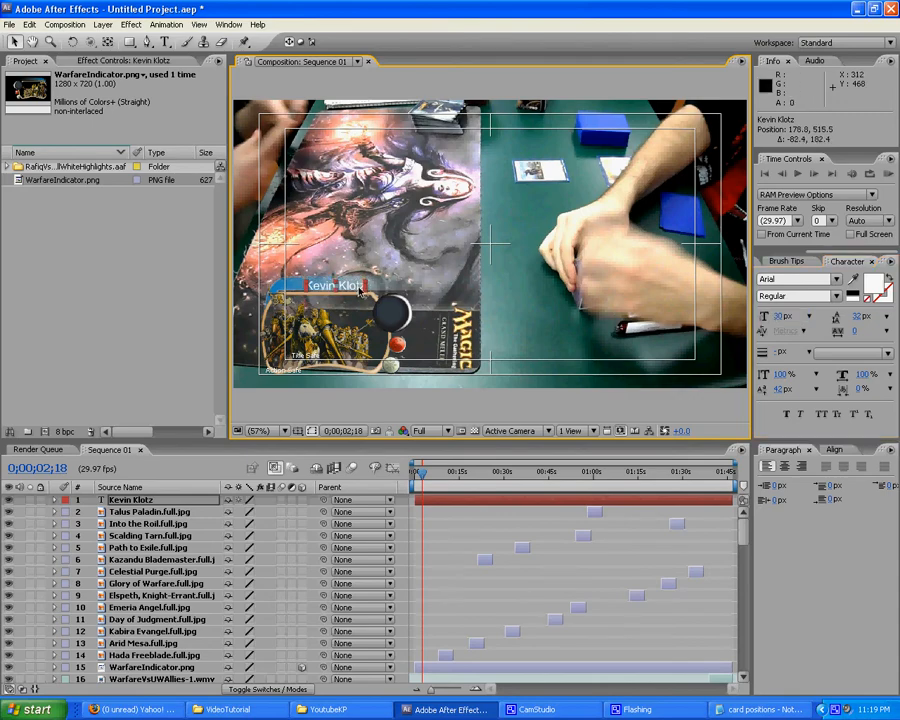
{"action": "key", "text": "Up"}
{"action": "key", "text": "Up"}
{"action": "key", "text": "Left"}
{"action": "key", "text": "Left"}
{"action": "key", "text": "Left"}
{"action": "key", "text": "Left"}
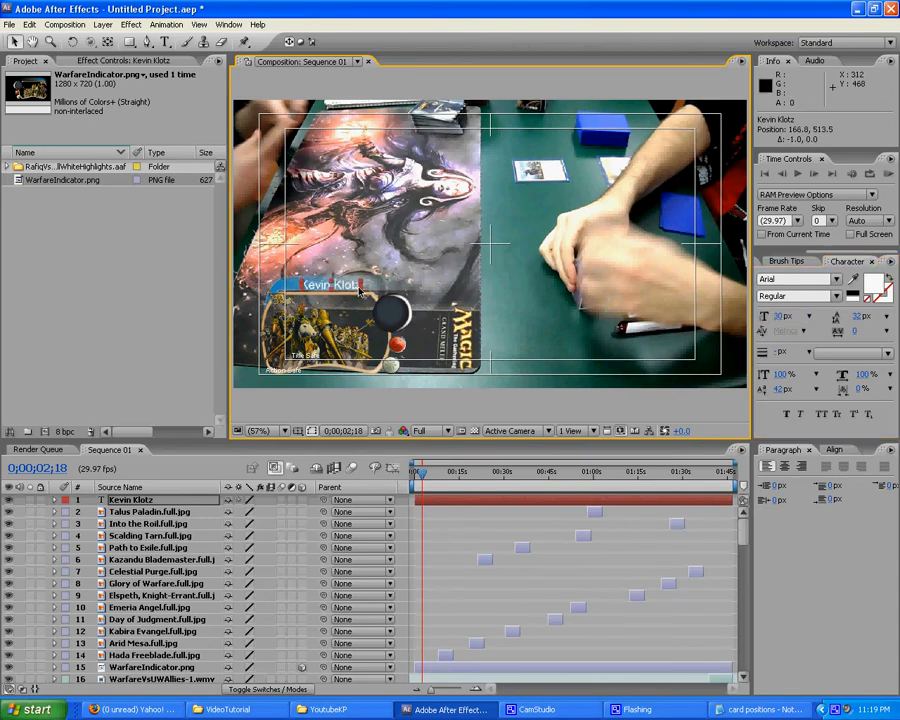
{"action": "key", "text": "Left"}
{"action": "key", "text": "Left"}
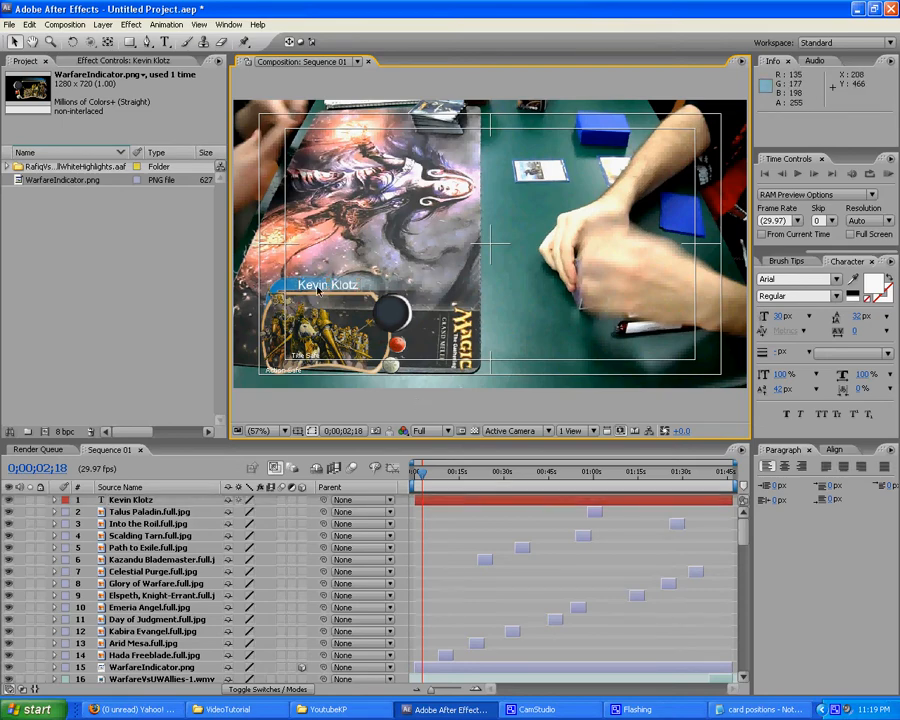
- Add a 50 px text layer reading 20 and place it inside the indicator's dark circle, at about 375, 591
{"action": "left_click", "coordinate": [166, 45]}
{"action": "left_click", "coordinate": [407, 168]}
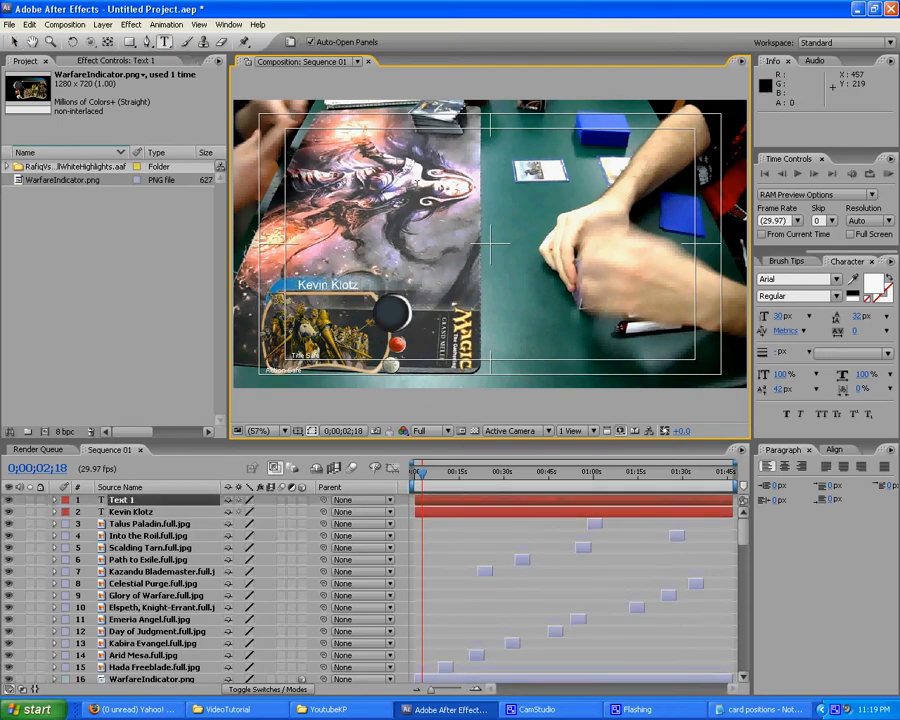
{"action": "left_click", "coordinate": [16, 46]}
{"action": "left_click", "coordinate": [779, 316]}
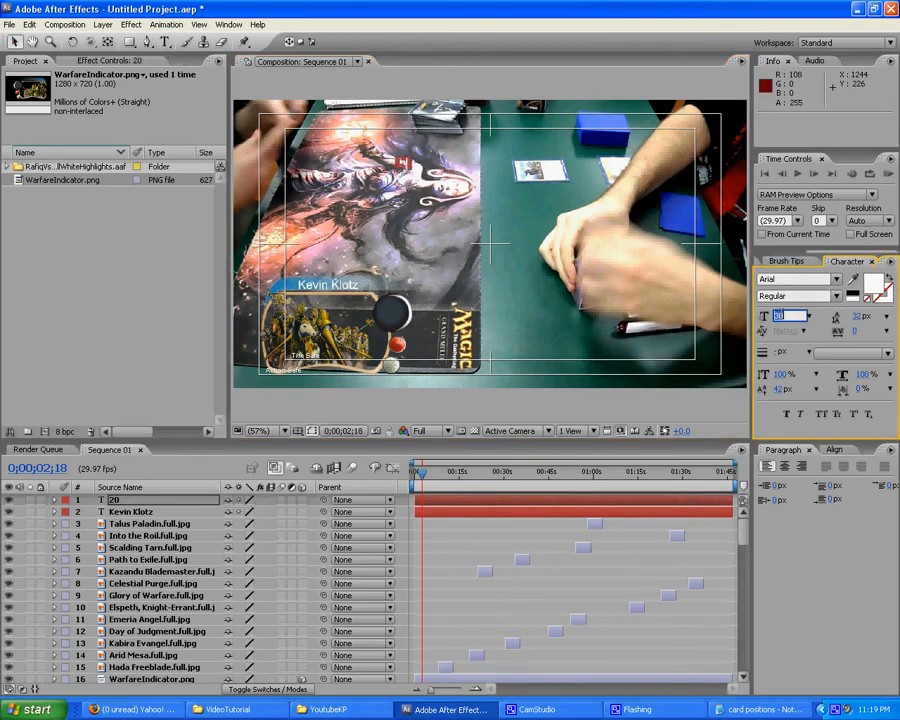
{"action": "type", "text": "50"}
{"action": "left_click_drag", "start_coordinate": [403, 163], "coordinate": [390, 313]}
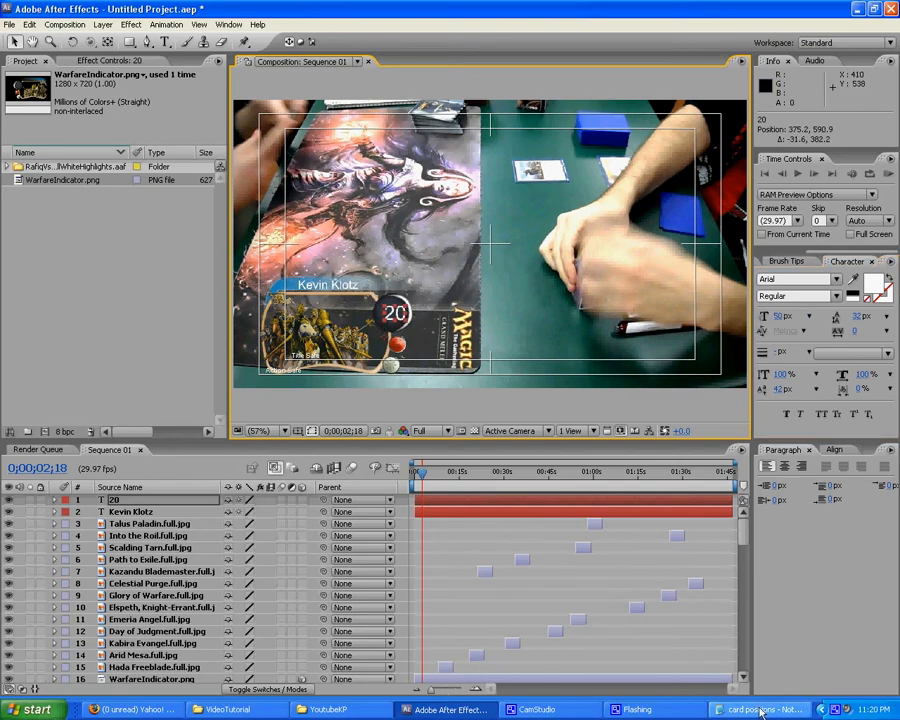
- Check the left life coordinates in the card positions notes and set the life total text's position to 368, 588
{"action": "left_click", "coordinate": [762, 710]}
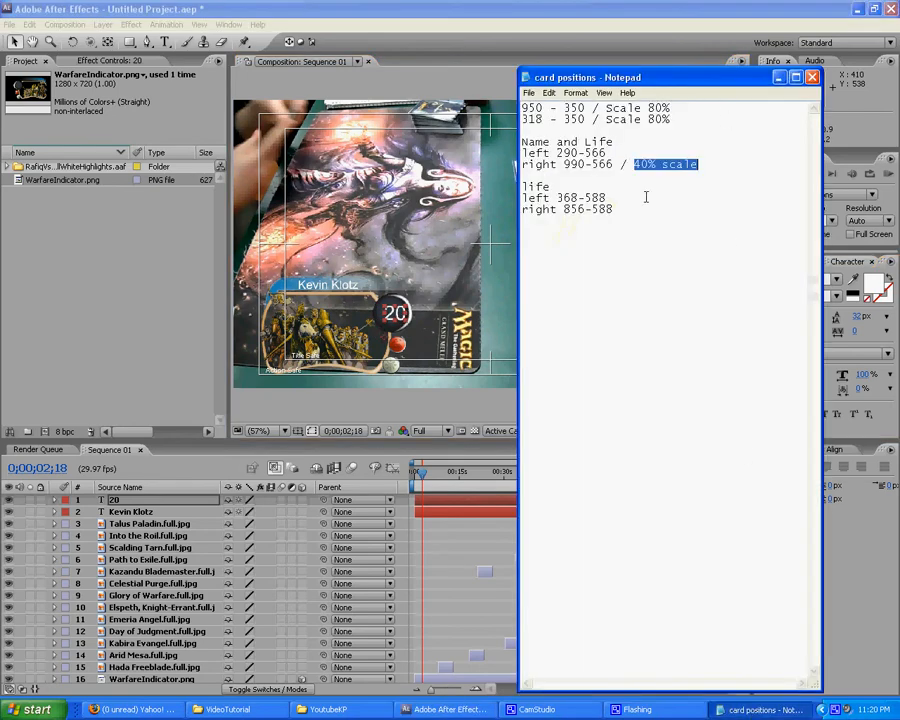
{"action": "left_click", "coordinate": [757, 709]}
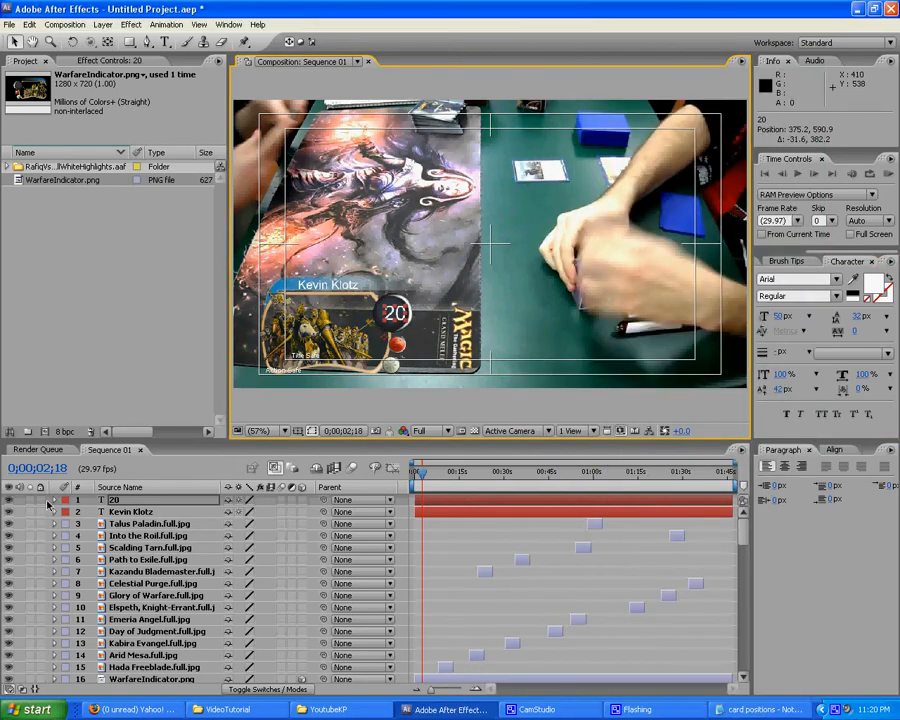
{"action": "left_click", "coordinate": [55, 500]}
{"action": "left_click", "coordinate": [66, 524]}
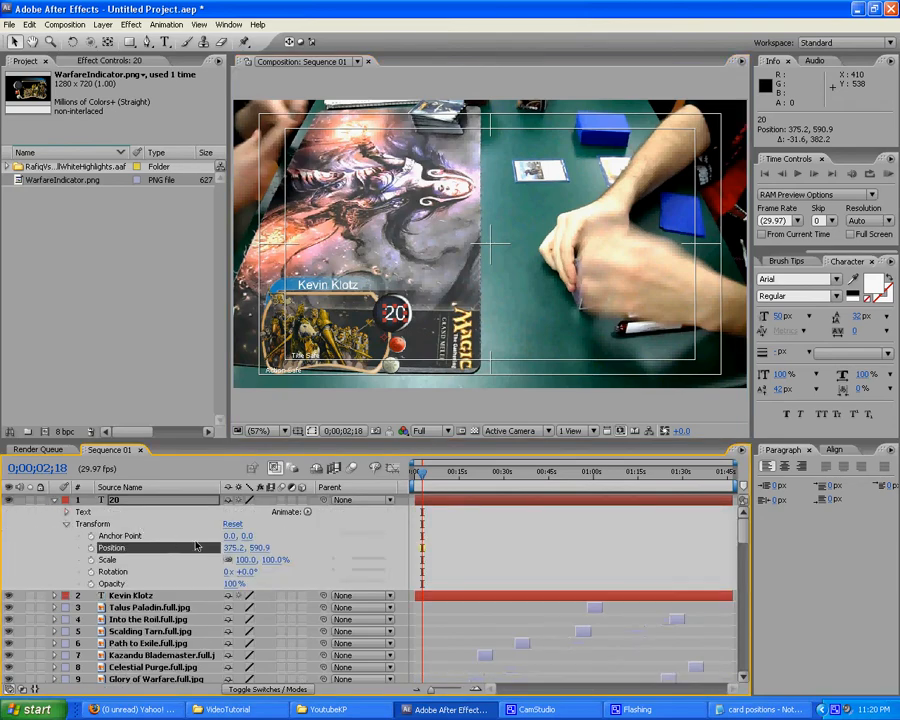
{"action": "left_click", "coordinate": [232, 548]}
{"action": "type", "text": "3"}
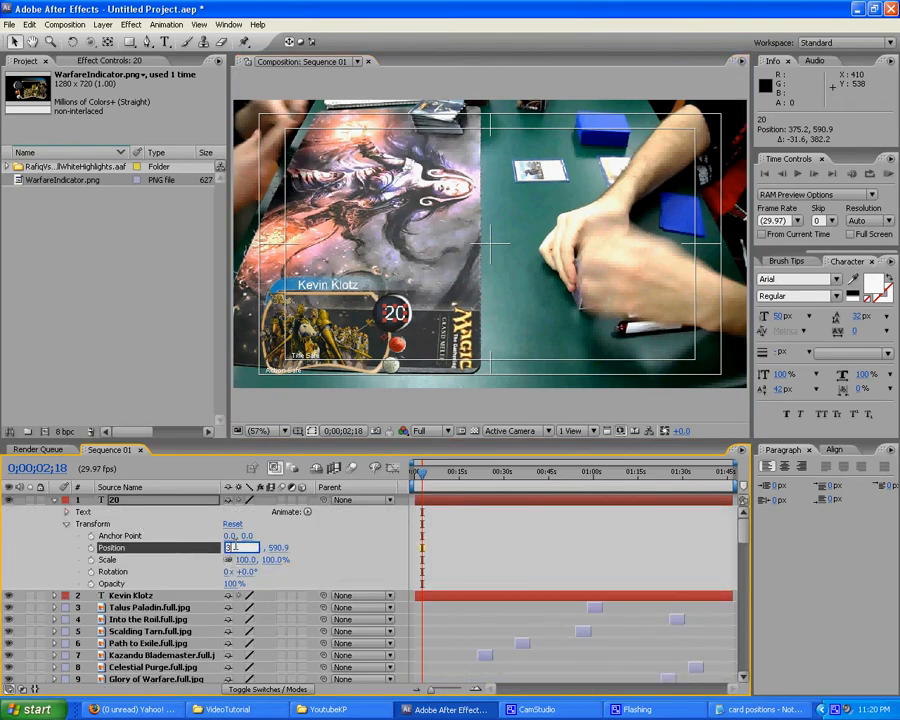
{"action": "type", "text": "68"}
{"action": "key", "text": "Tab"}
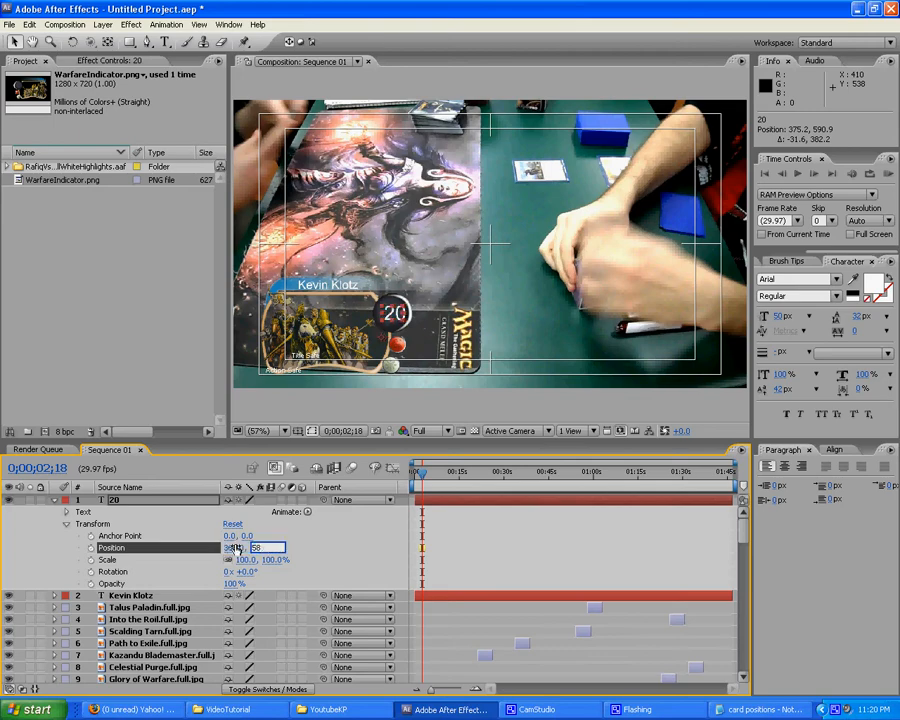
{"action": "type", "text": "588"}
{"action": "key", "text": "Tab"}
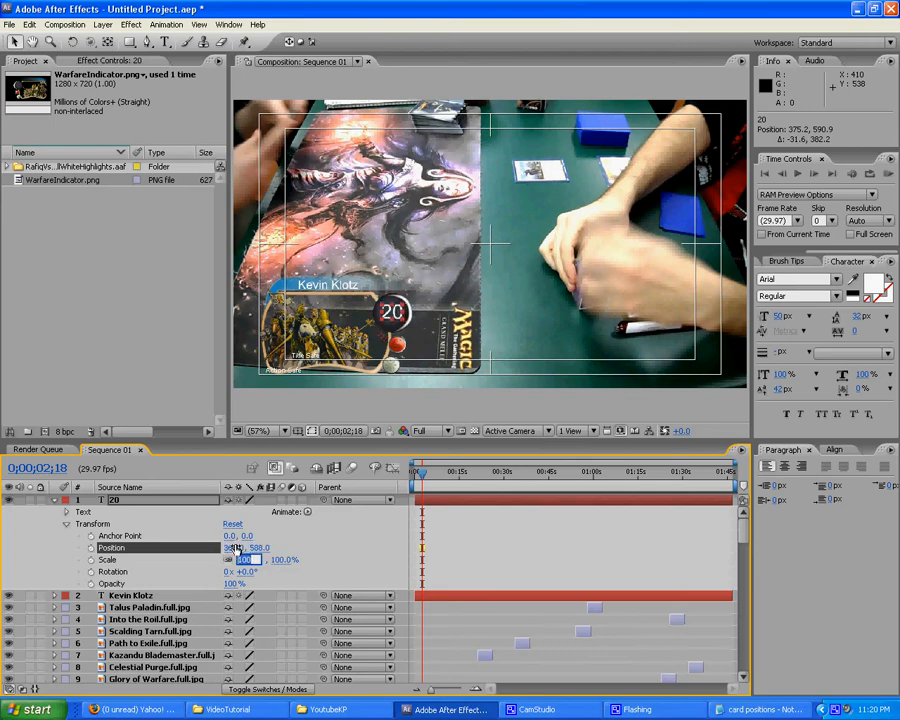
{"action": "left_click", "coordinate": [55, 500]}
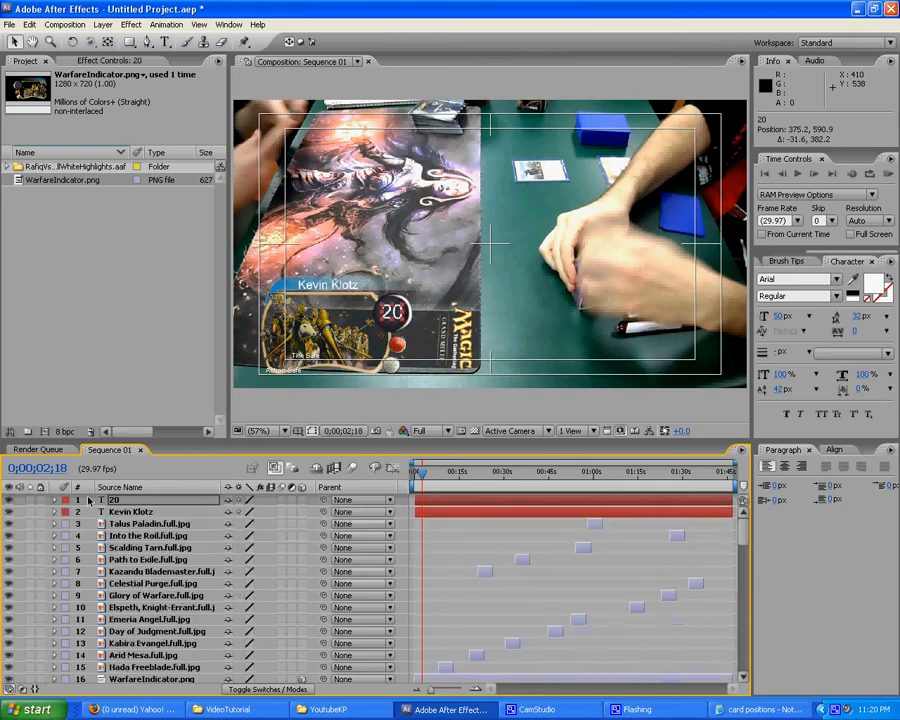
{"action": "left_click", "coordinate": [414, 390]}
- Move the life total and name text layers together below the card image layers, directly above WarfareIndicator.png
{"action": "left_click", "coordinate": [147, 512]}
{"action": "left_click", "coordinate": [149, 501], "text": "shift"}
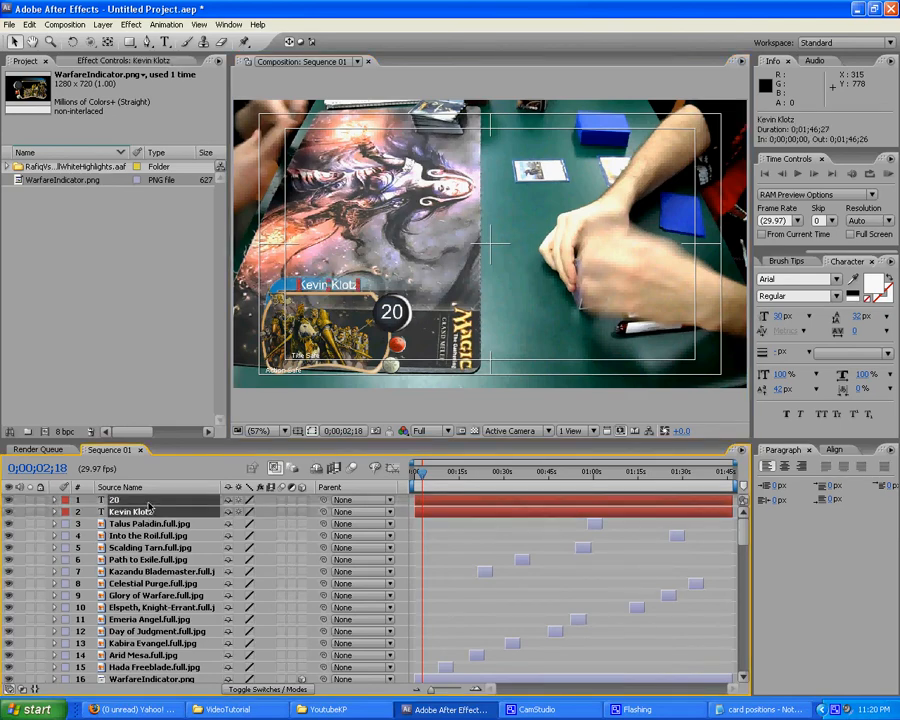
{"action": "left_click_drag", "start_coordinate": [144, 512], "coordinate": [186, 630]}
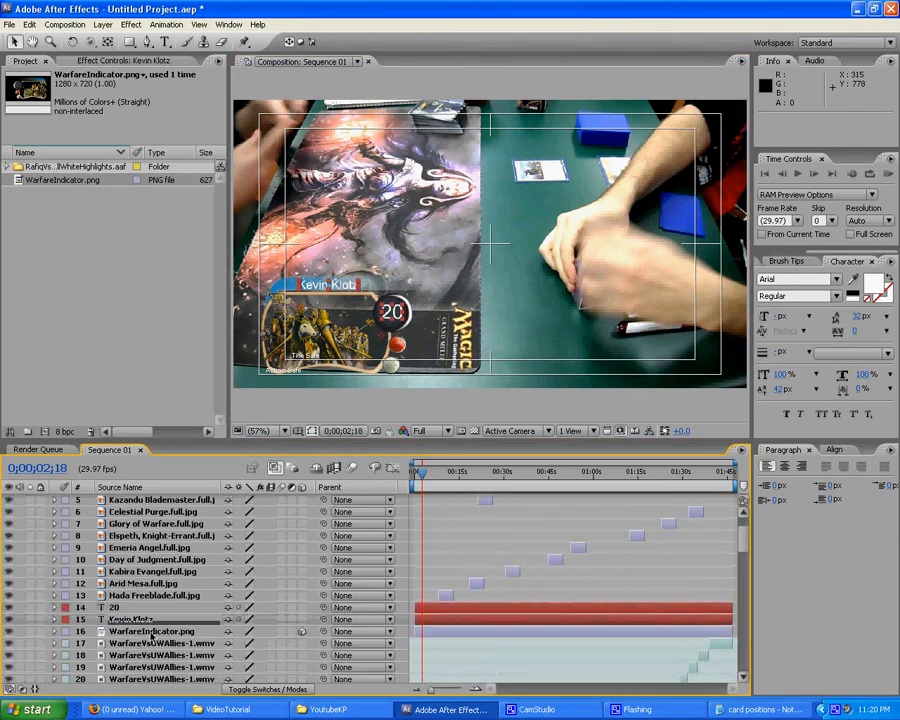
{"action": "left_click", "coordinate": [155, 631]}
{"action": "left_click", "coordinate": [135, 607]}
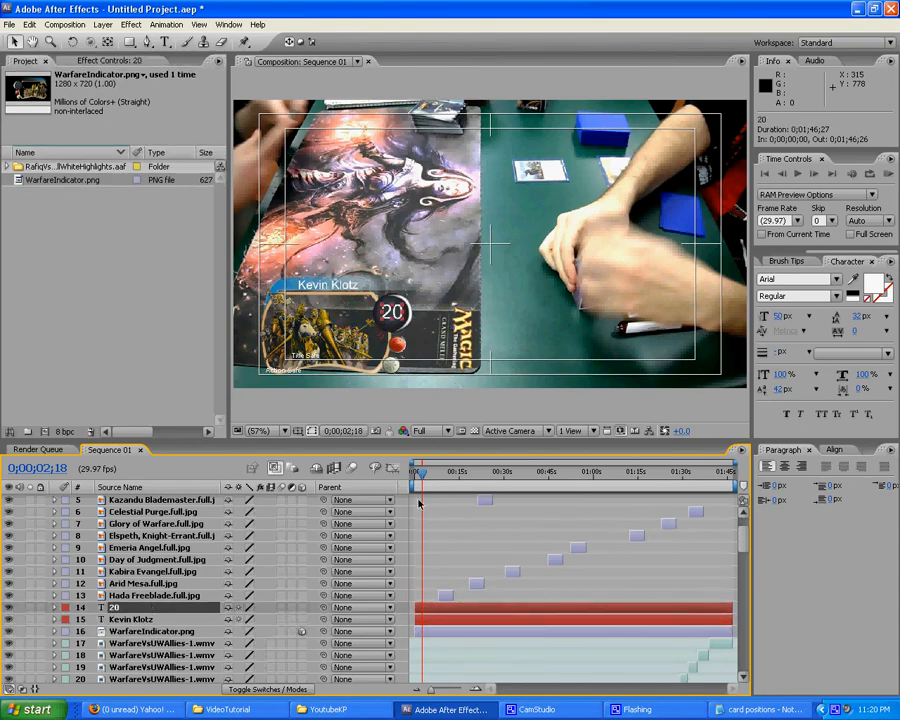
- Duplicate the player name text layer and move the copy horizontally across the frame to about 945, 513
{"action": "left_click", "coordinate": [139, 620]}
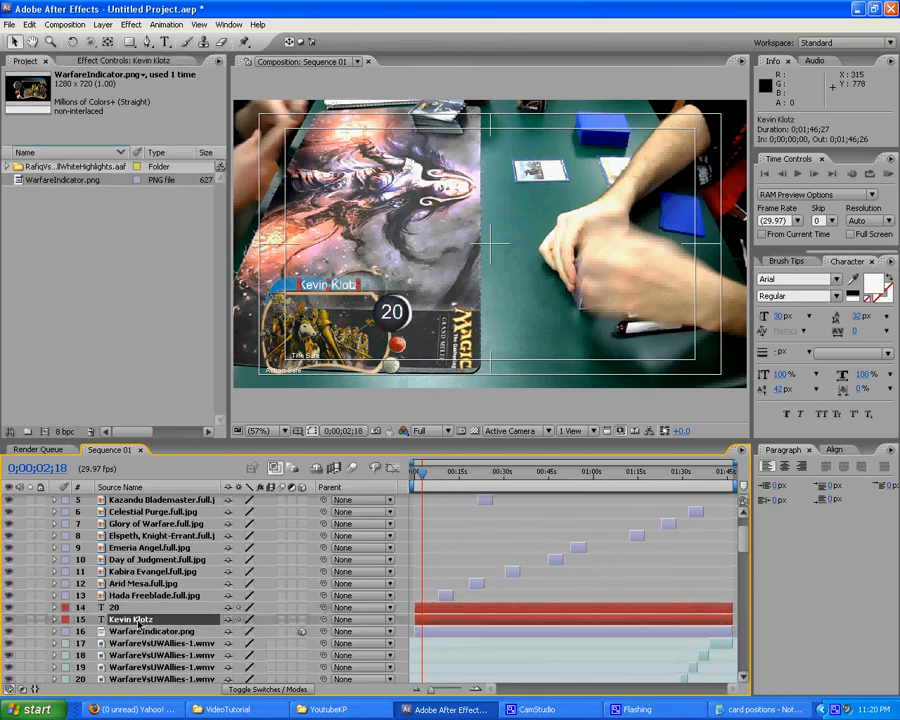
{"action": "key", "text": "ctrl+d"}
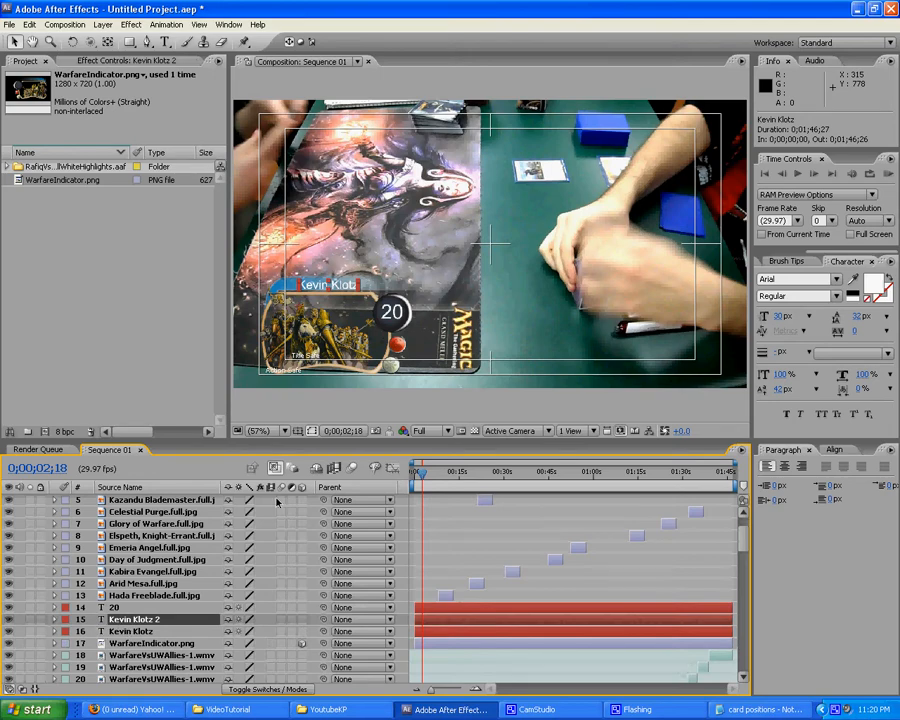
{"action": "left_click_drag", "start_coordinate": [330, 285], "coordinate": [453, 286]}
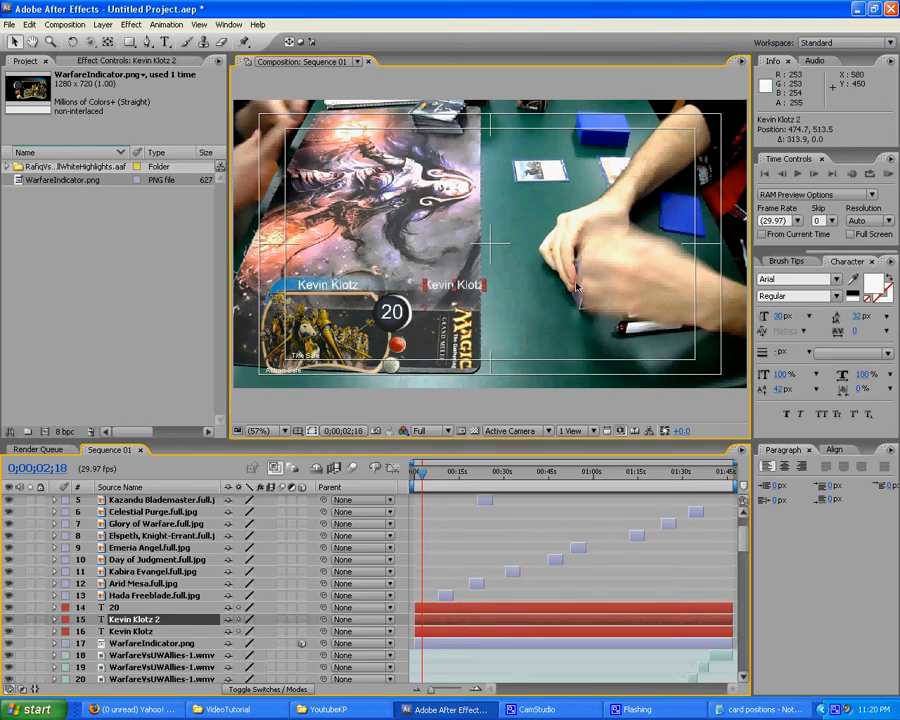
{"action": "left_click_drag", "start_coordinate": [576, 287], "coordinate": [640, 287]}
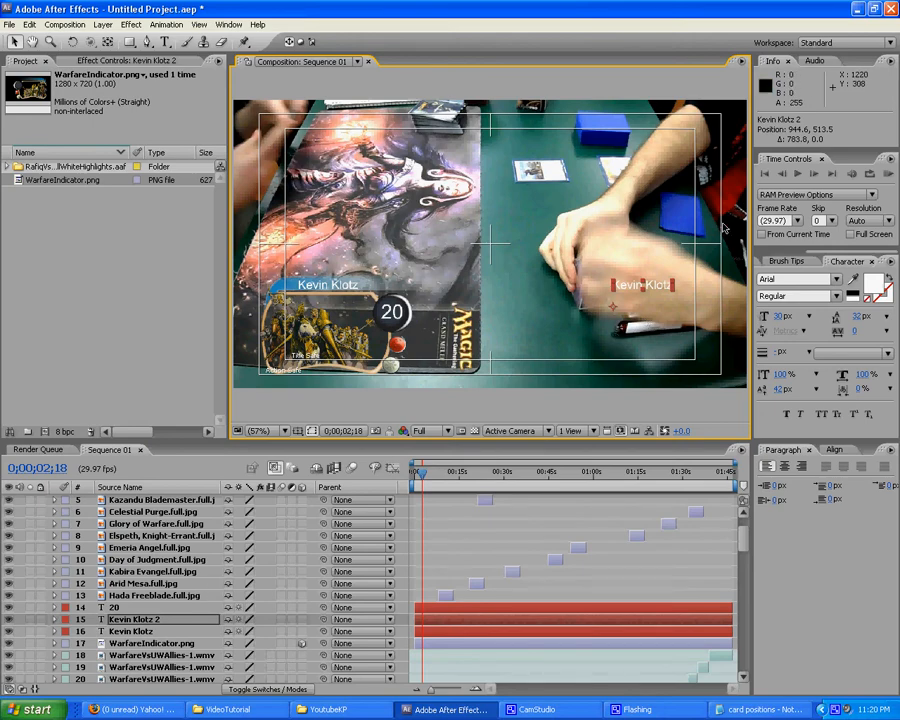
- Replace the text of the duplicated name layer with the opponent's first name and last initial
{"action": "key", "text": "ctrl+t"}
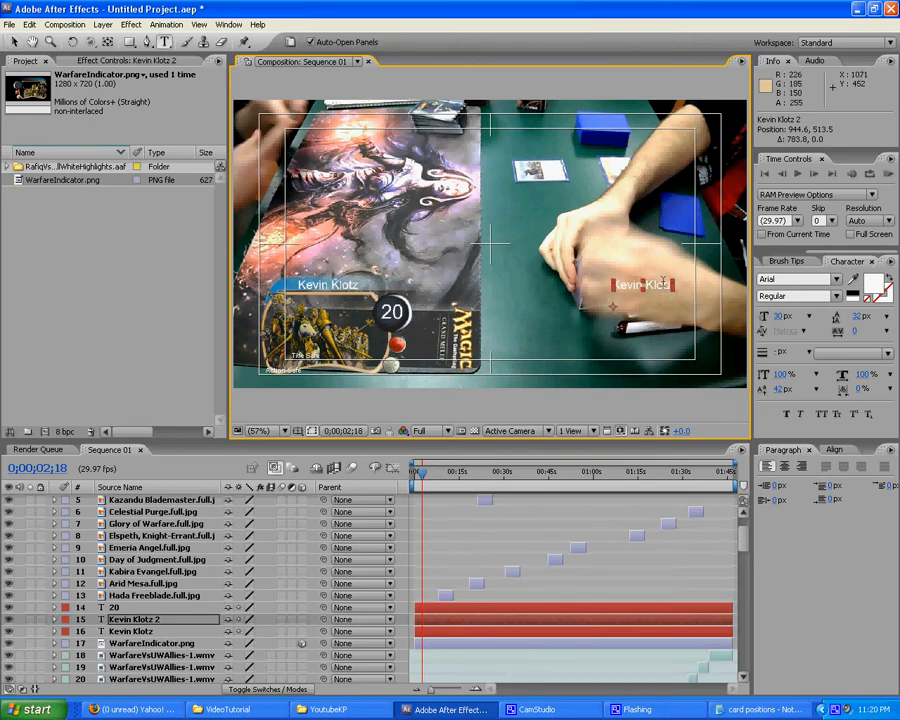
{"action": "left_click", "coordinate": [685, 281]}
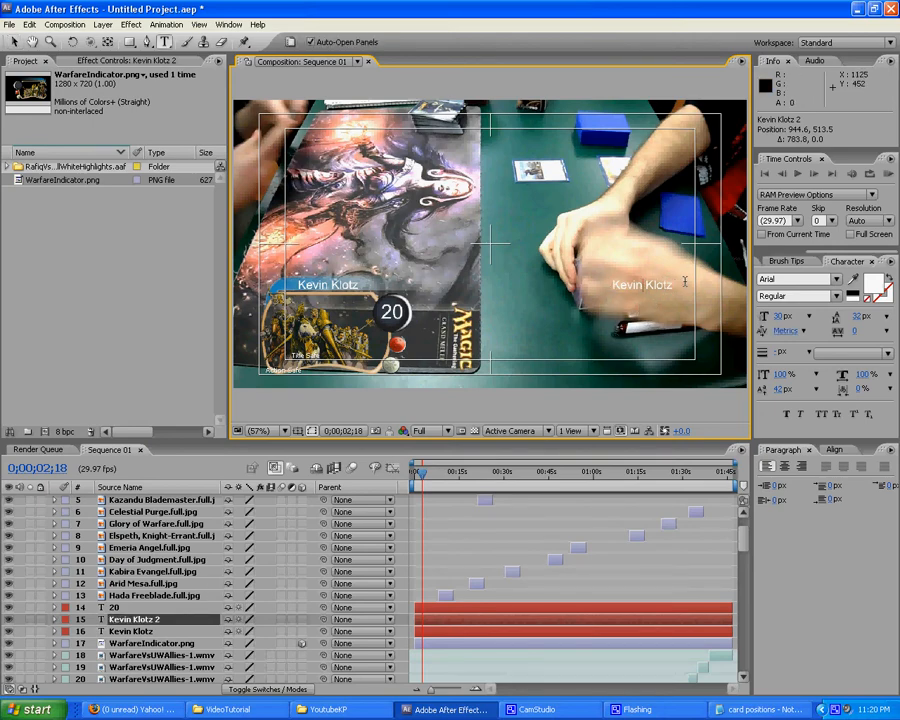
{"action": "key", "text": "BackSpace"}
{"action": "key", "text": "BackSpace"}
{"action": "key", "text": "BackSpace"}
{"action": "key", "text": "BackSpace"}
{"action": "key", "text": "BackSpace"}
{"action": "key", "text": "BackSpace"}
{"action": "key", "text": "BackSpace"}
{"action": "key", "text": "BackSpace"}
{"action": "key", "text": "BackSpace"}
{"action": "key", "text": "BackSpace"}
{"action": "key", "text": "BackSpace"}
{"action": "type", "text": "ER"}
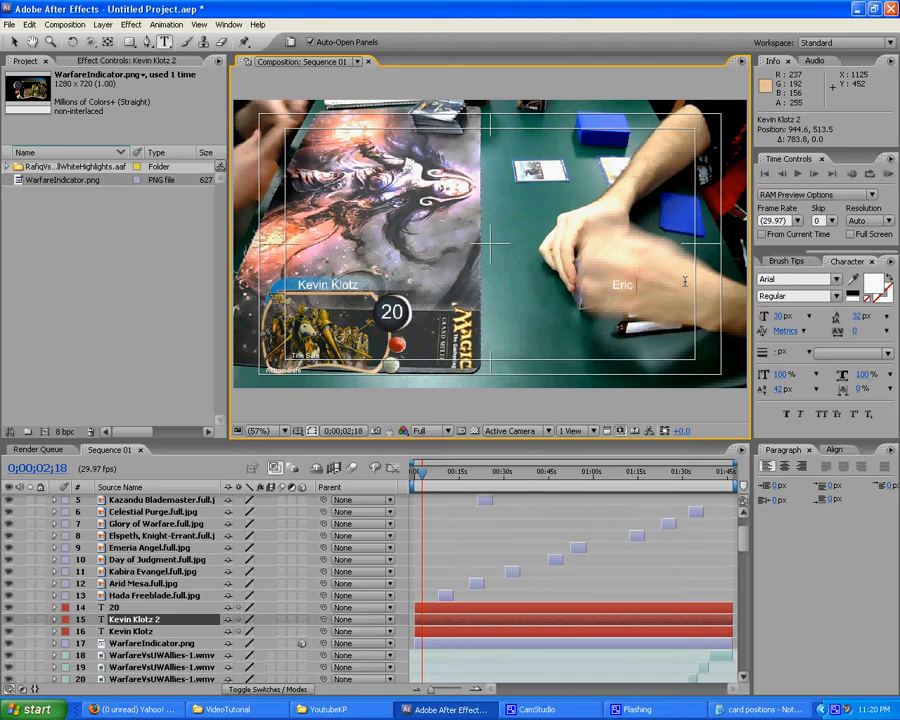
{"action": "type", "text": " b."}
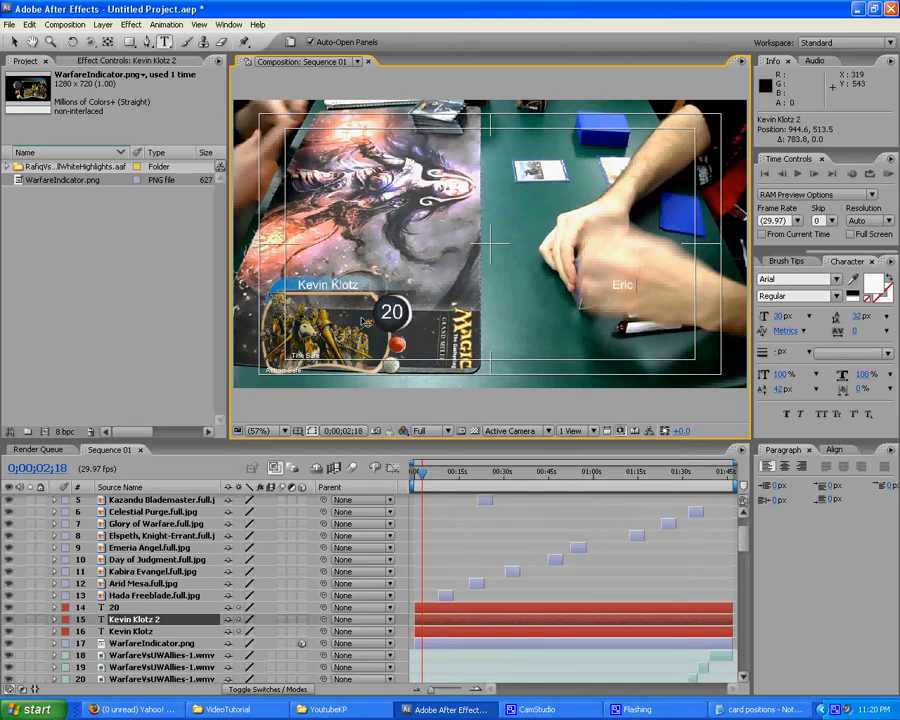
{"action": "type", "text": " B."}
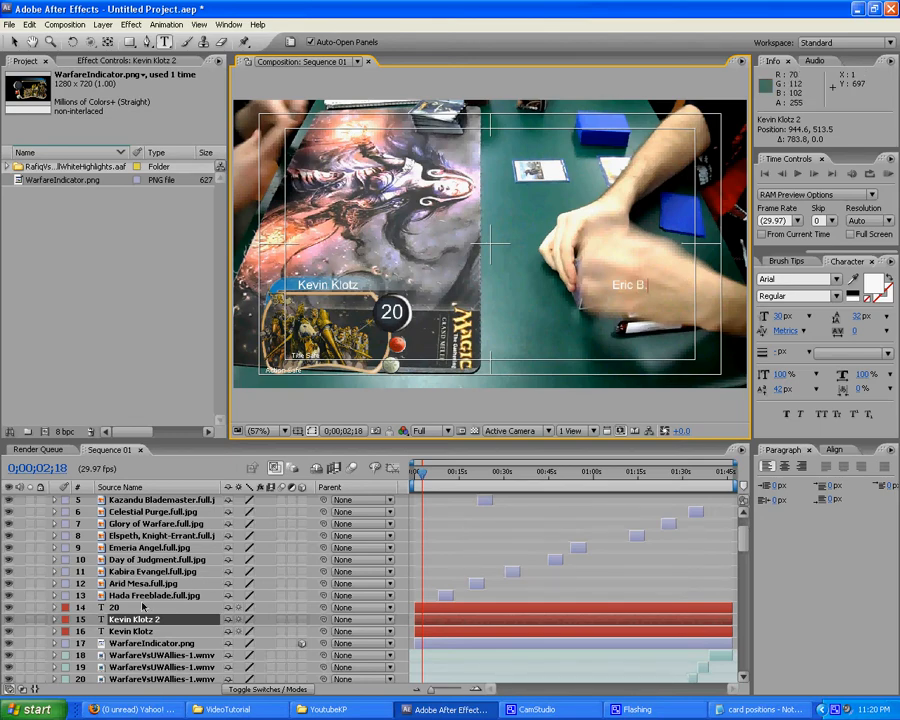
- Duplicate the life total text layer and move the copy horizontally to about 856, 588, below the opponent's name
{"action": "left_click", "coordinate": [118, 607]}
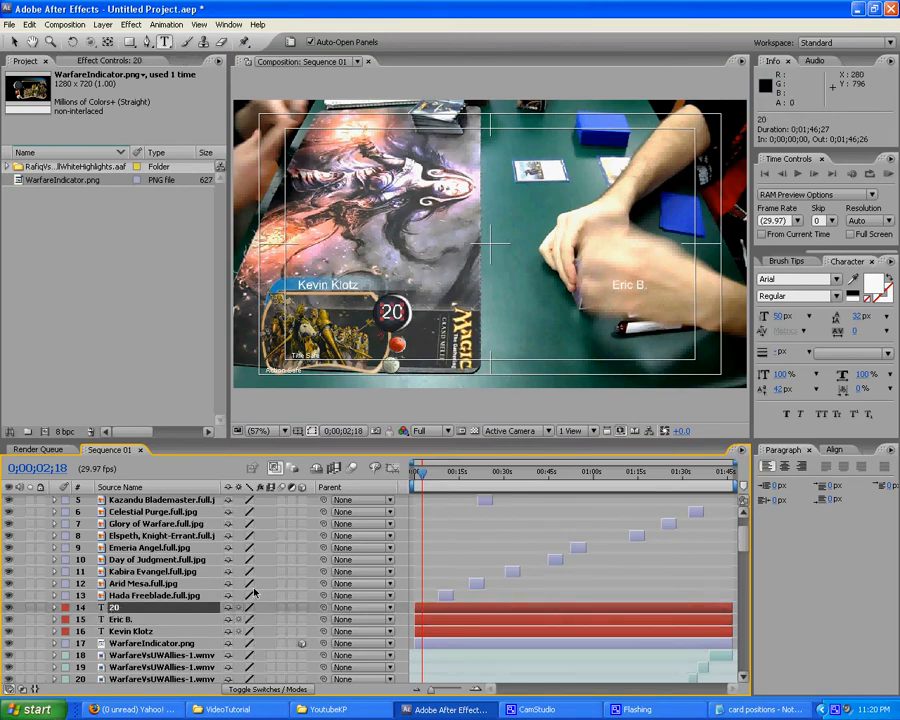
{"action": "key", "text": "ctrl+d"}
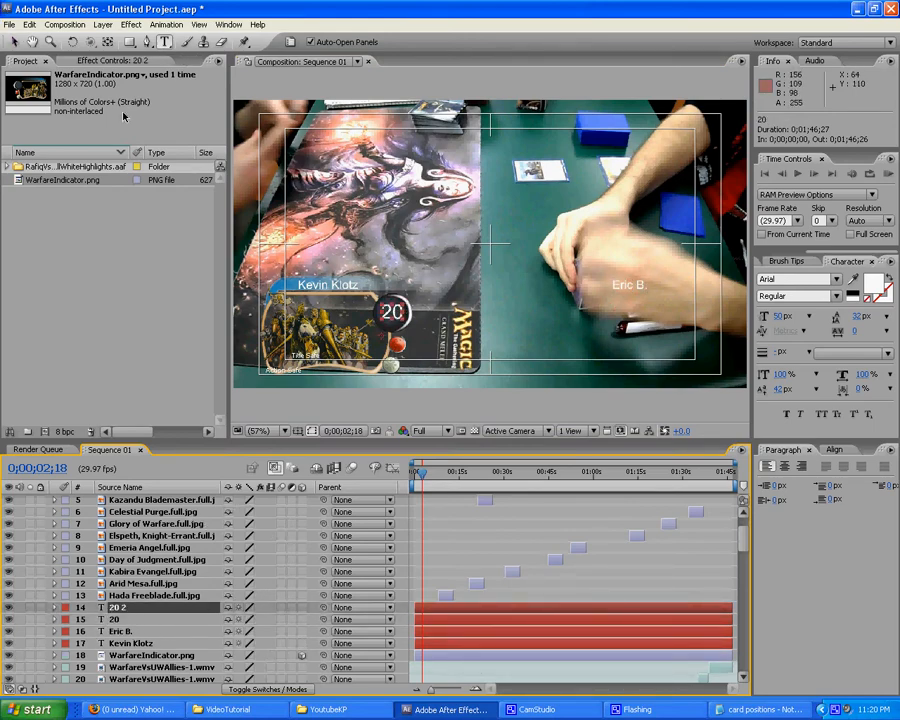
{"action": "left_click", "coordinate": [14, 42]}
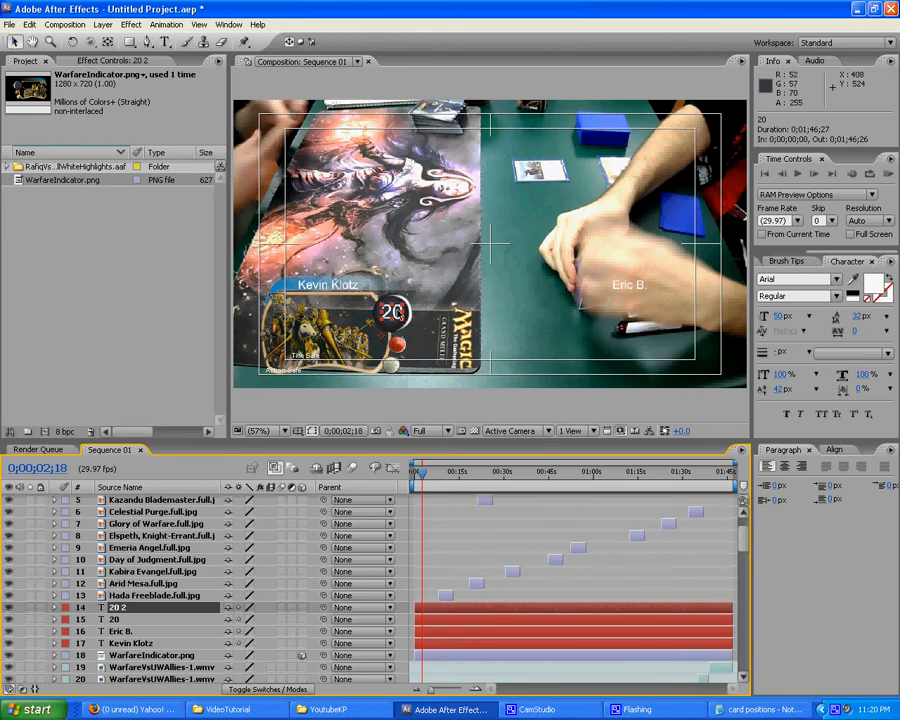
{"action": "left_click_drag", "start_coordinate": [392, 312], "coordinate": [588, 312]}
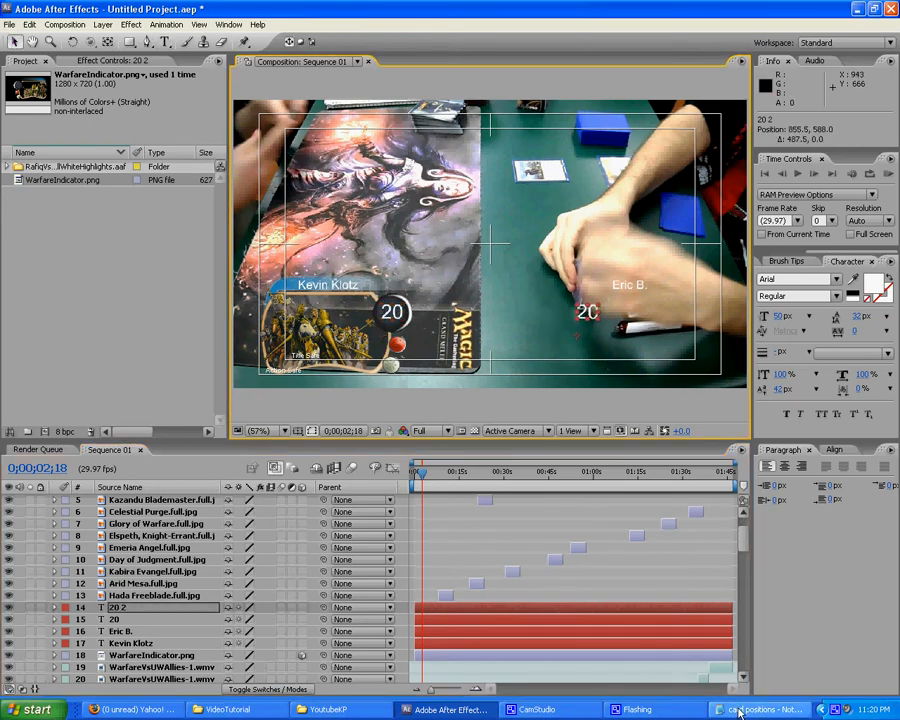
- Check the right life coordinates in the card positions notes and set the duplicated life total's horizontal position to 856
{"action": "left_click", "coordinate": [738, 711]}
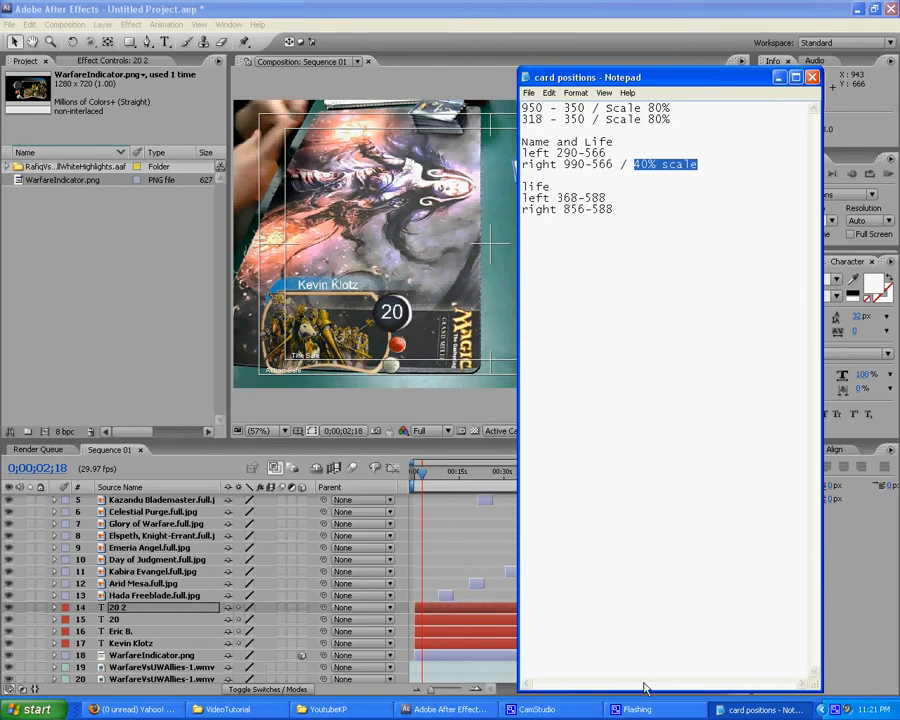
{"action": "left_click", "coordinate": [745, 709]}
{"action": "left_click", "coordinate": [745, 709]}
{"action": "left_click", "coordinate": [745, 709]}
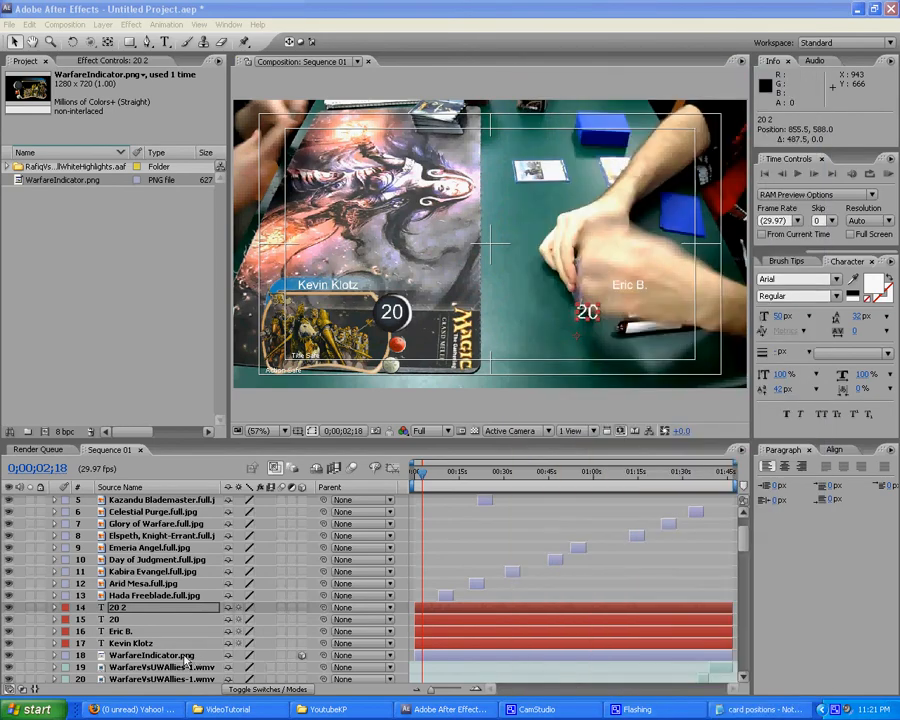
{"action": "left_click", "coordinate": [55, 608]}
{"action": "left_click", "coordinate": [67, 631]}
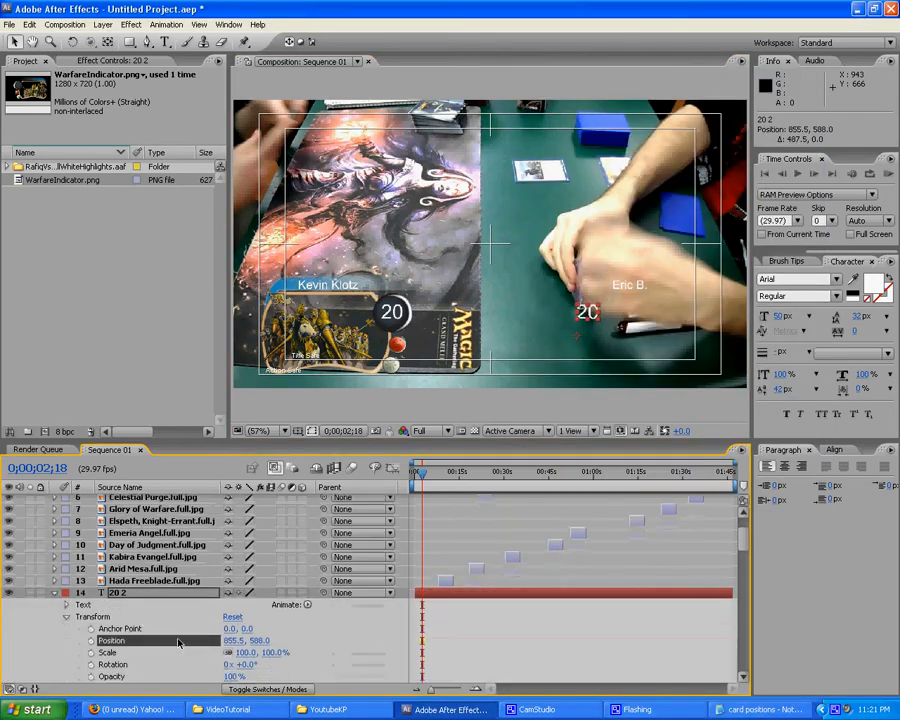
{"action": "left_click", "coordinate": [237, 640]}
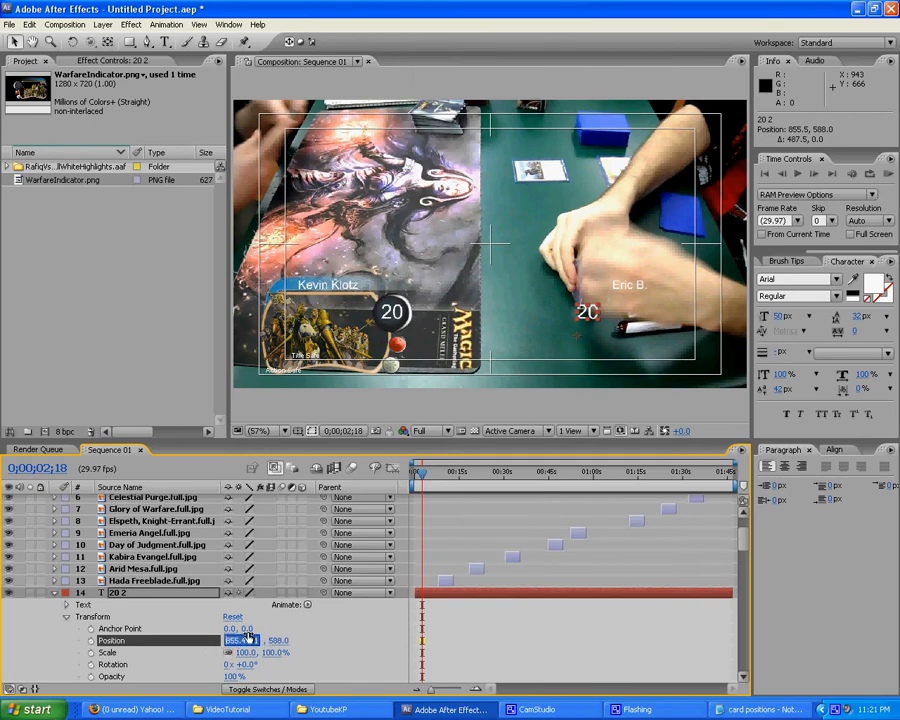
{"action": "type", "text": "856"}
{"action": "key", "text": "Tab"}
{"action": "key", "text": "Tab"}
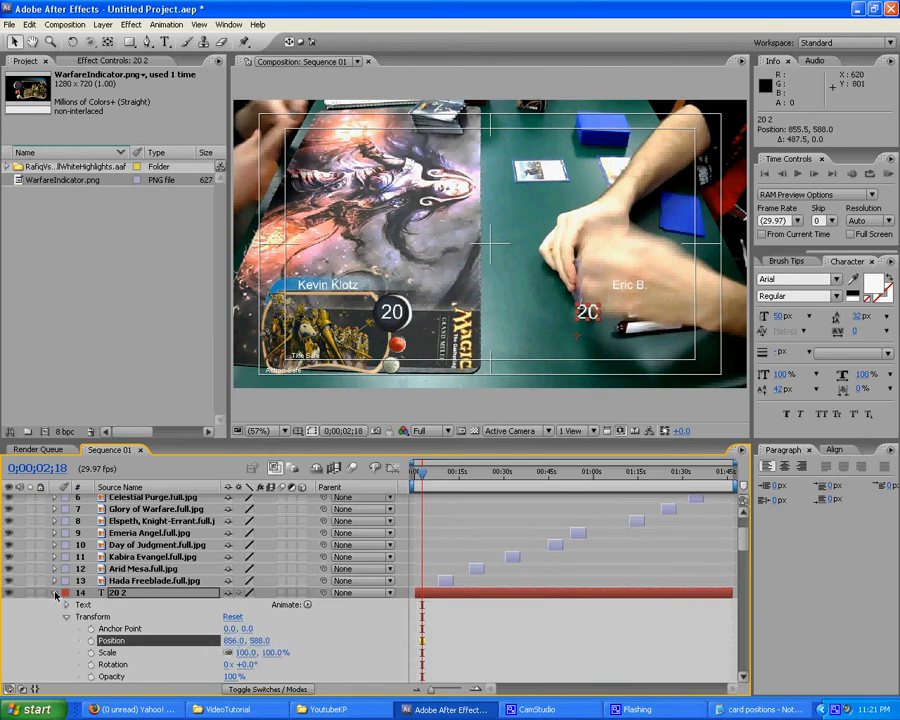
{"action": "left_click", "coordinate": [55, 592]}
{"action": "left_click", "coordinate": [608, 408]}
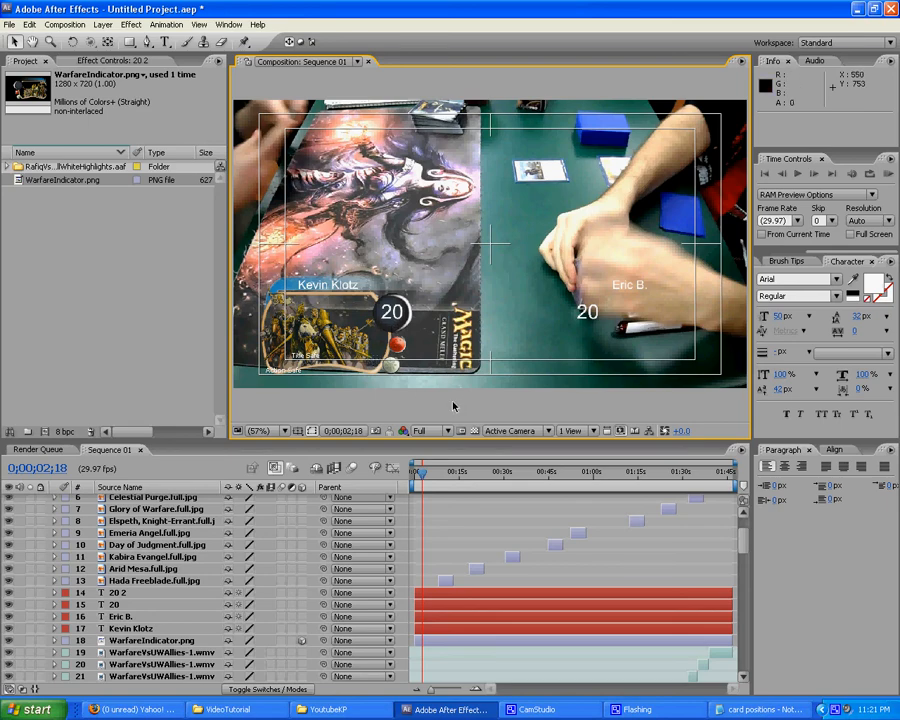
{"action": "left_click", "coordinate": [668, 711]}
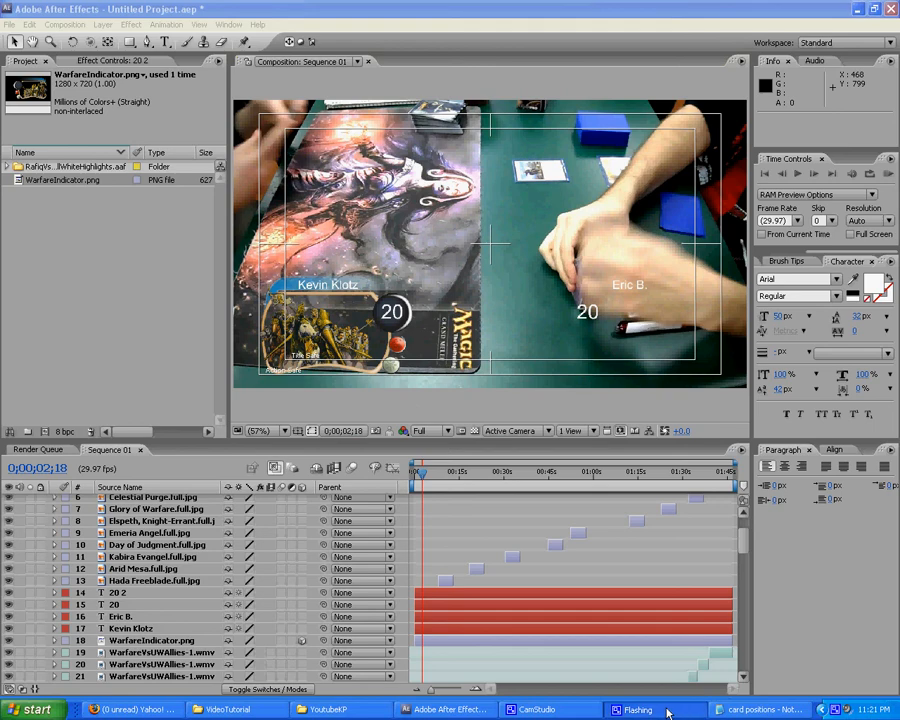
{"action": "left_click", "coordinate": [537, 709]}
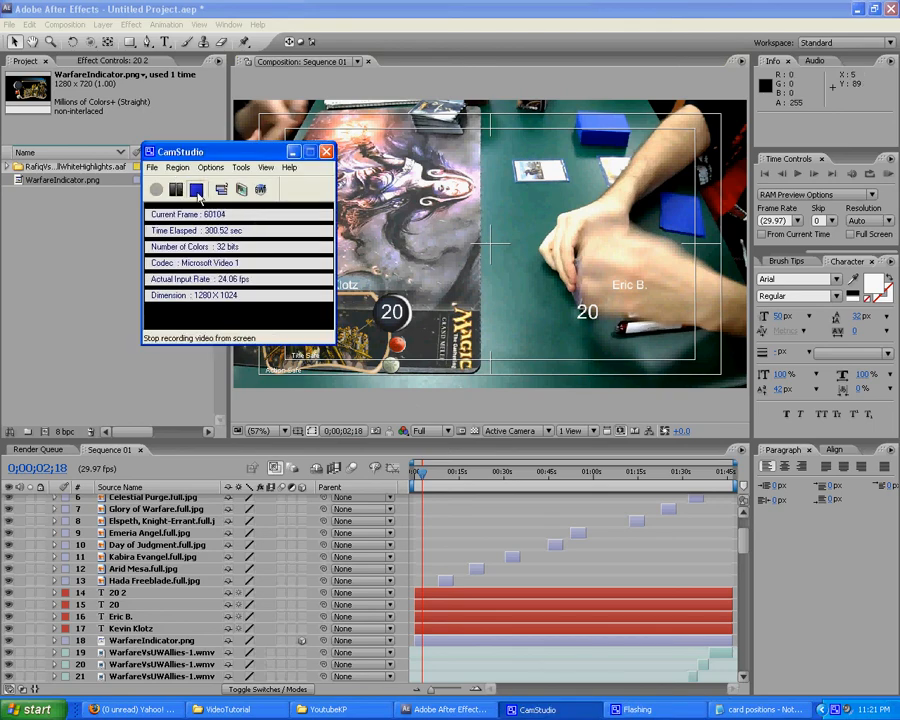